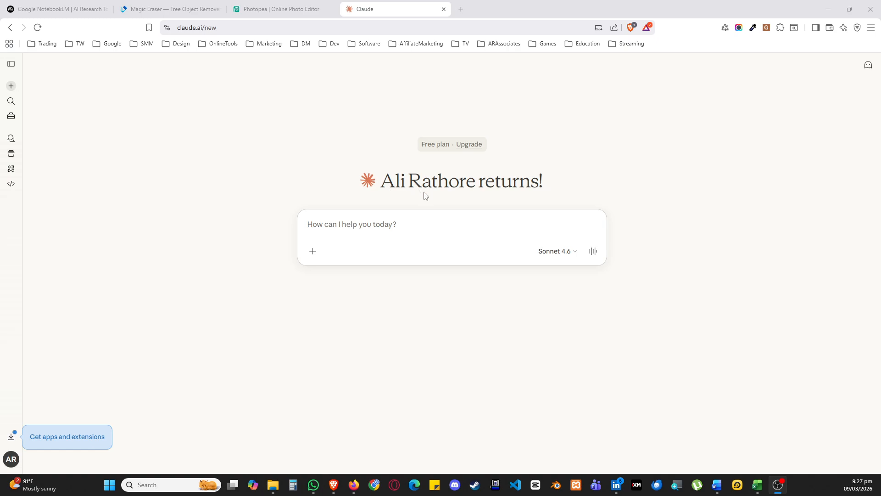
Begin a prompt asking for content related to an infographic for the business named TechWrath TV
click(388, 218)
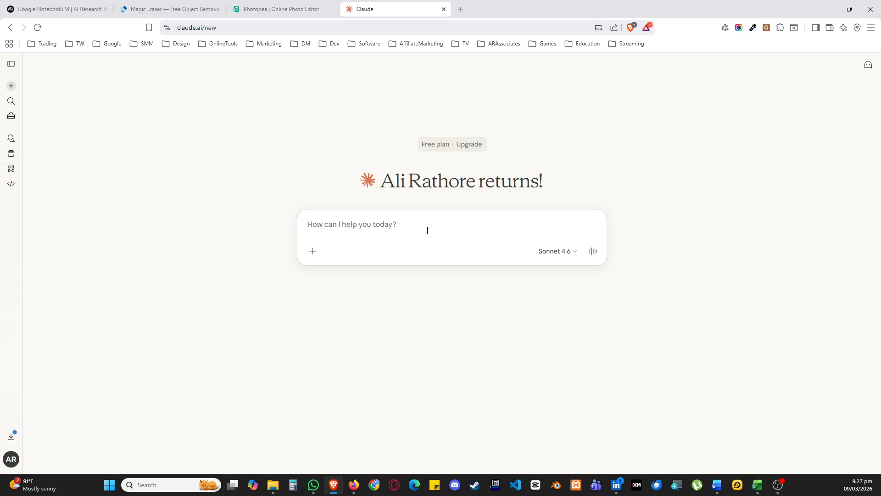
text(Please generate)
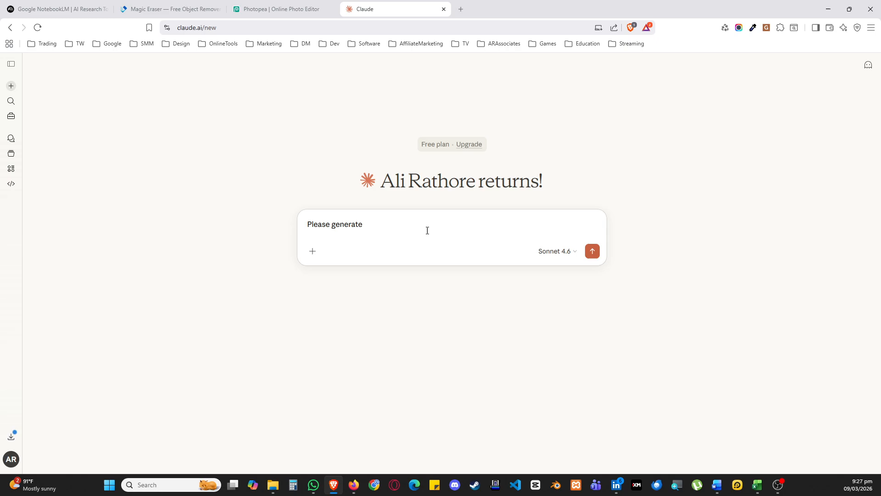
text( content related to)
click(445, 235)
text(an Inforgrpahic for my Business names )
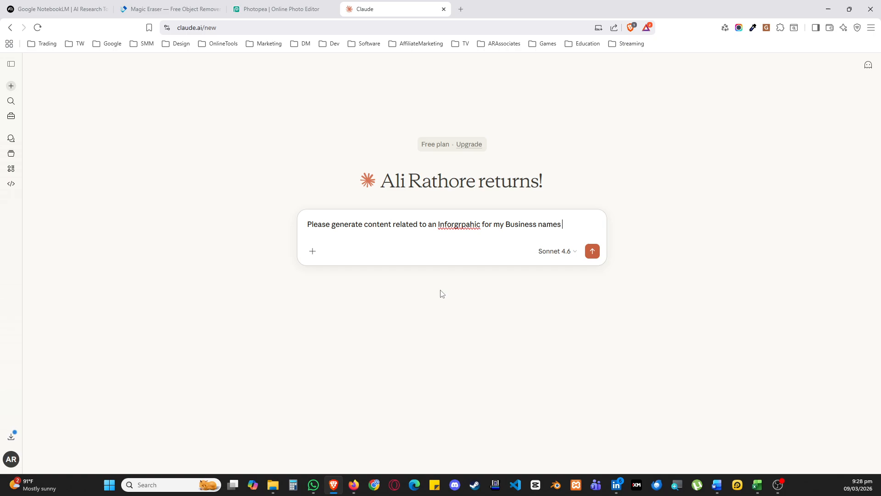
text(TechWrath TV which)
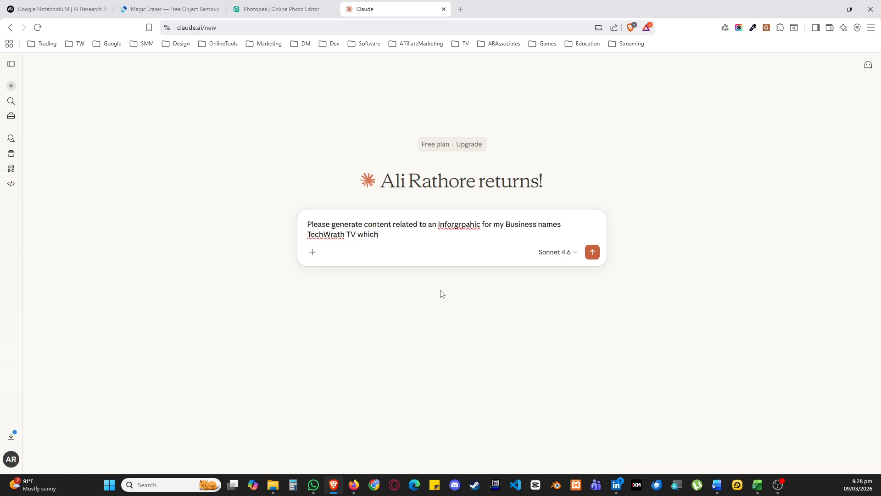
text( we are going for e-Commerce product)
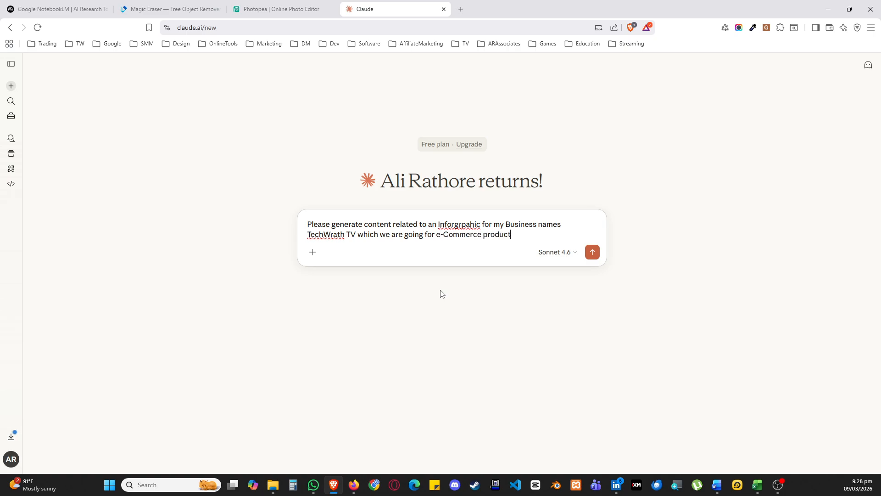
text( purchase process to help the cu)
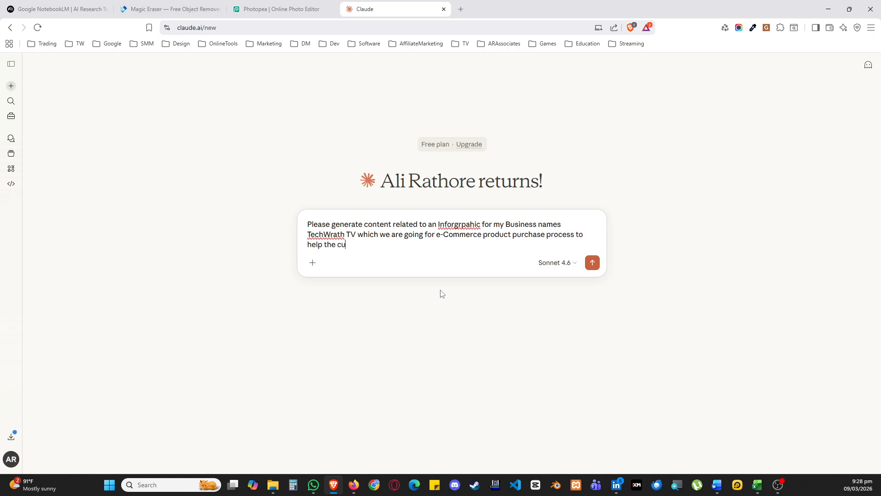
text(stomer from start to delivery)
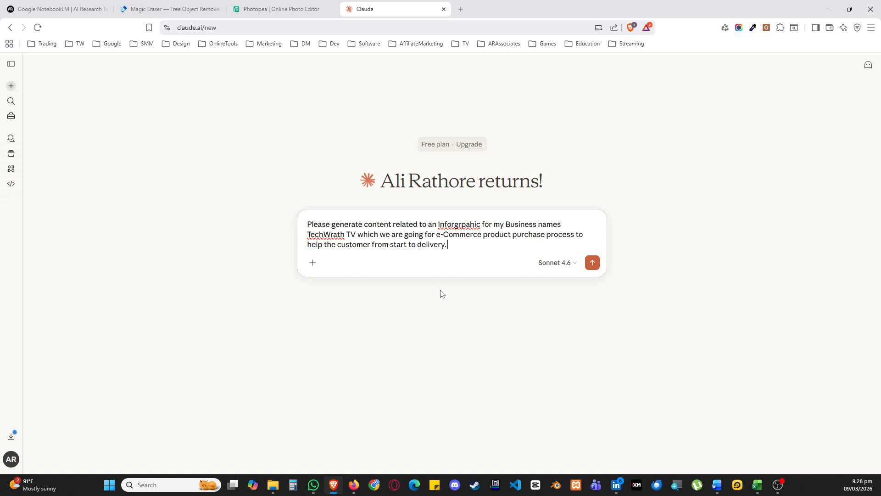
text(. I will be using this content to genr)
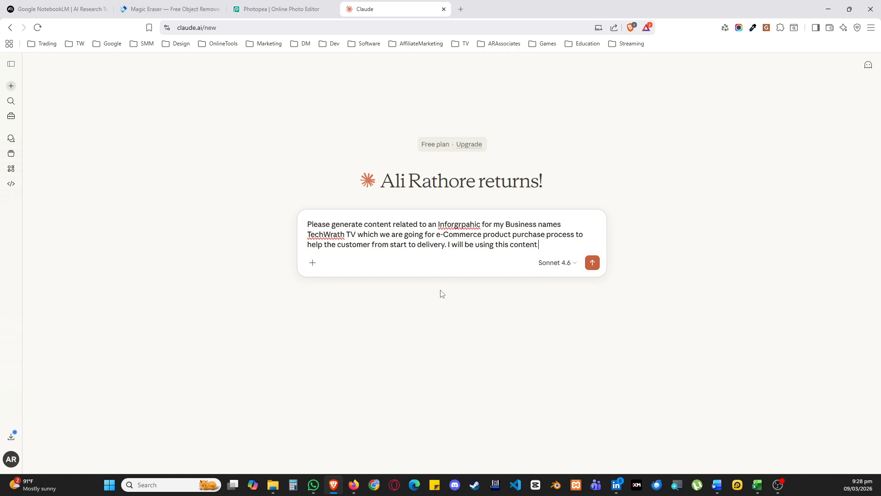
Add to the prompt that the content will be used to generate an INFOGRAPHIC
key(BackSpace)
text(ear)
key(BackSpace)
key(BackSpace)
text(rate an INFOR)
key(BackSpace)
text(GRAPHIC)
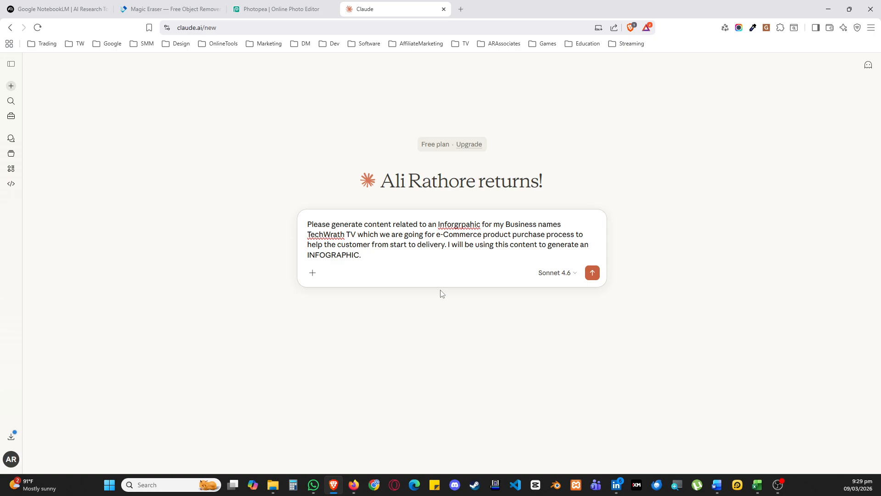
text(. So pelase just give me the content )
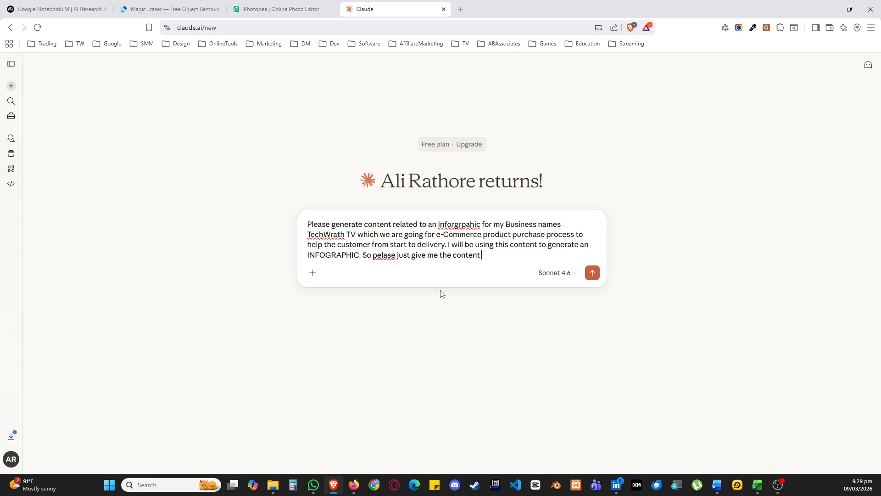
text(that i can copy paste on the ai to generate a)
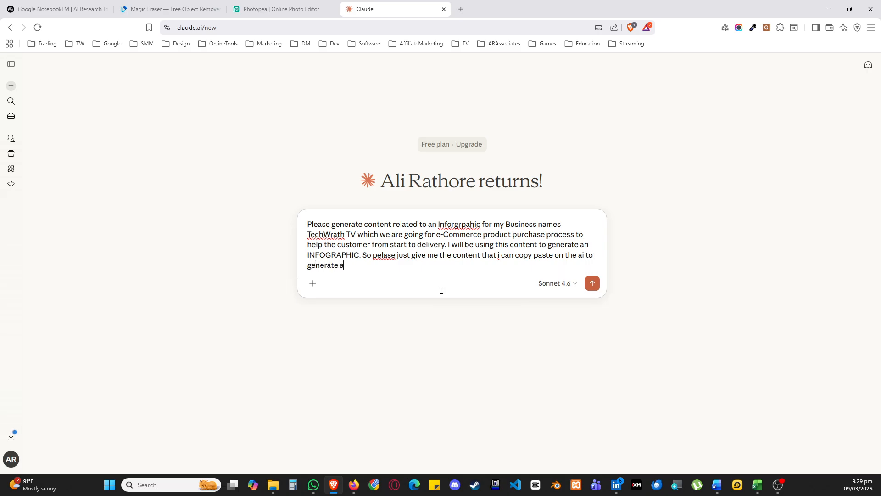
text(n infographic later.)
Ask for only the content that can be copy-pasted into an AI infographic generator, and send the prompt
key(Return)
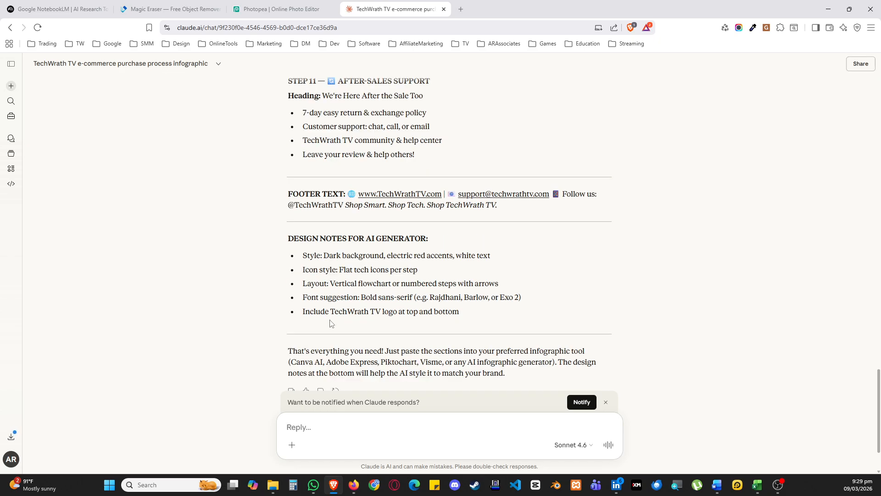
Copy the generated infographic content from the TITLE section through the end of the FOOTER TEXT
scroll(393, 294, up, 2)
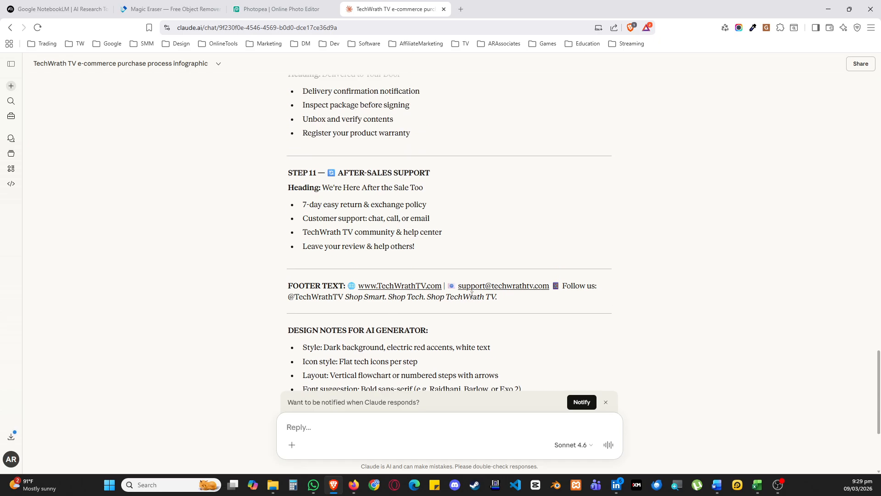
drag(508, 301, 290, 174)
click(338, 251)
scroll(338, 251, up, 4)
scroll(338, 254, up, 20)
right_click(290, 174)
click(320, 188)
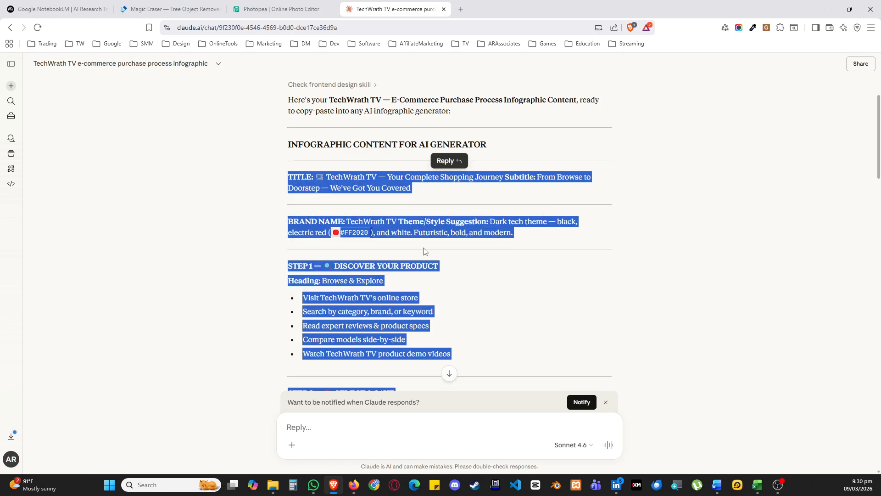
Switch to the NotebookLM page and launch NotebookLM
click(68, 9)
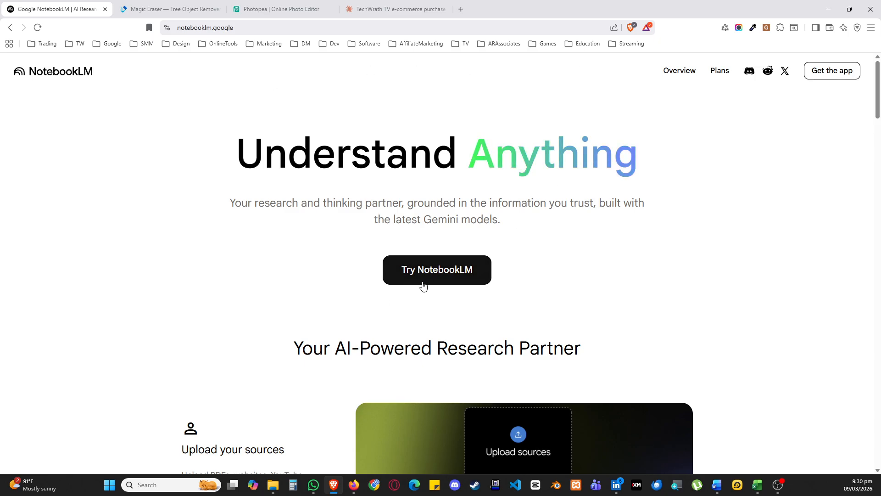
click(443, 278)
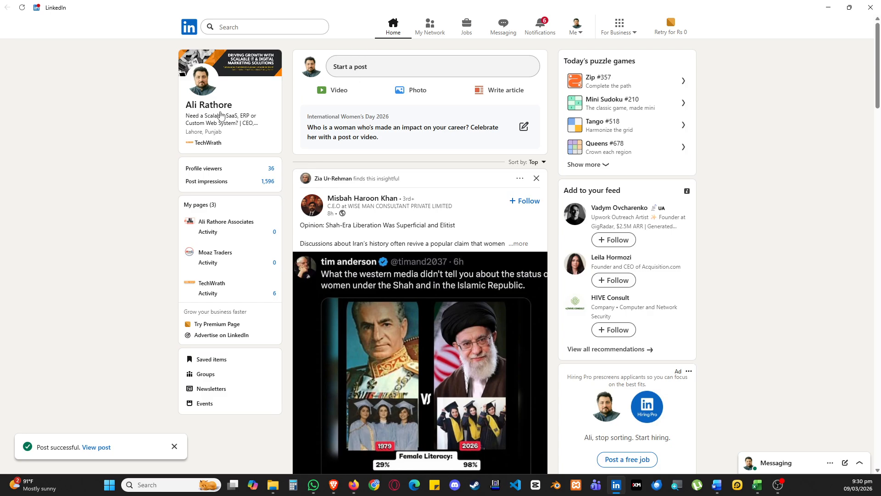
Examine the LinkedIn profile's posts for example infographics, view the Traditional vs. AI-Powered SEO one, and leave LinkedIn
click(214, 110)
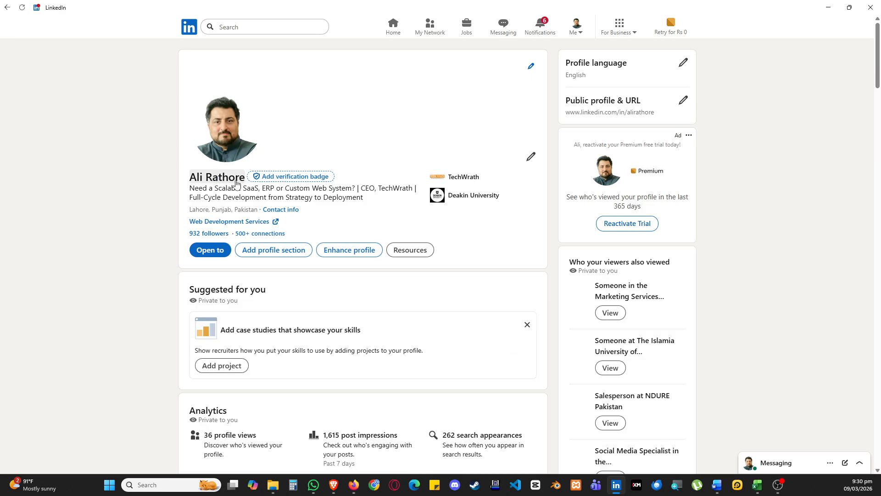
scroll(309, 221, down, 2)
scroll(310, 220, down, 10)
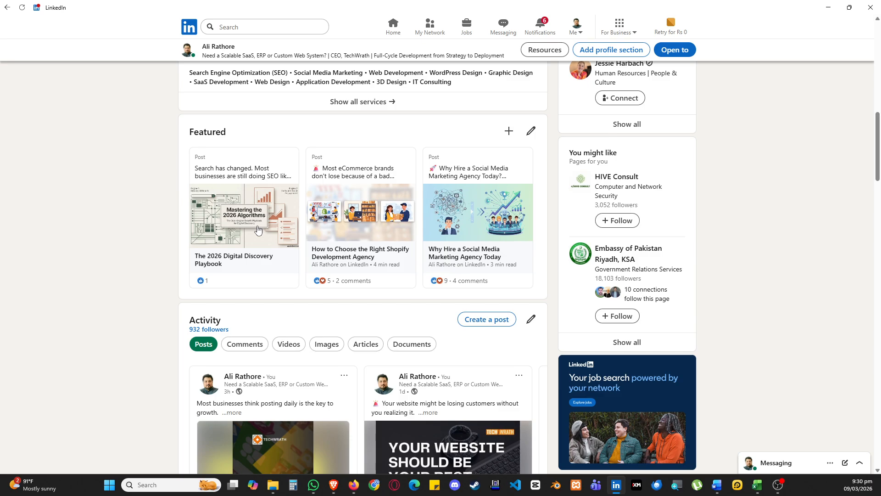
scroll(258, 229, down, 5)
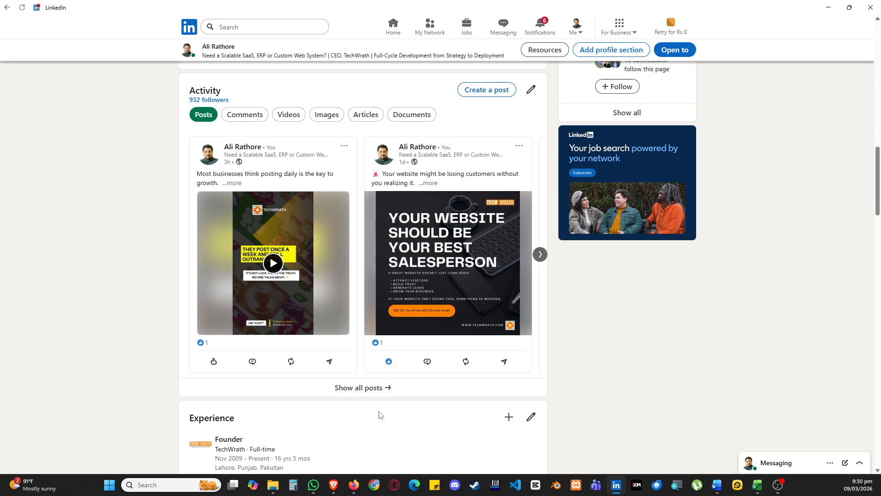
click(370, 388)
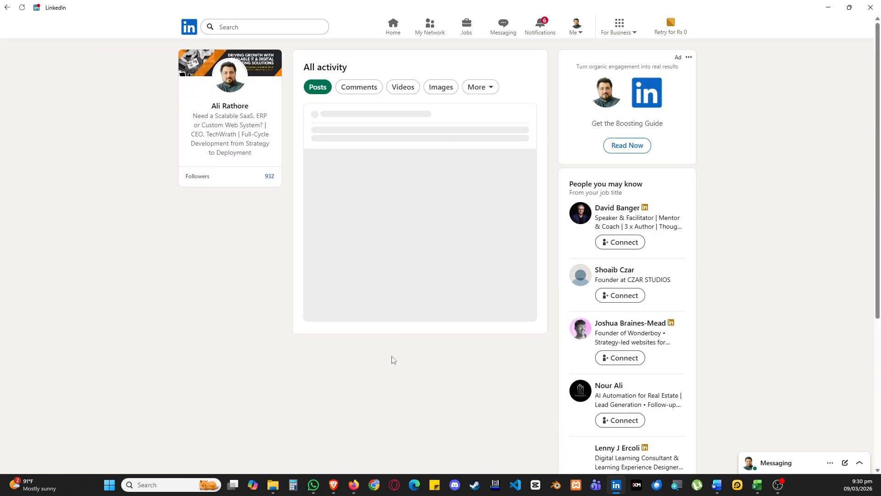
scroll(459, 252, down, 6)
scroll(472, 252, down, 15)
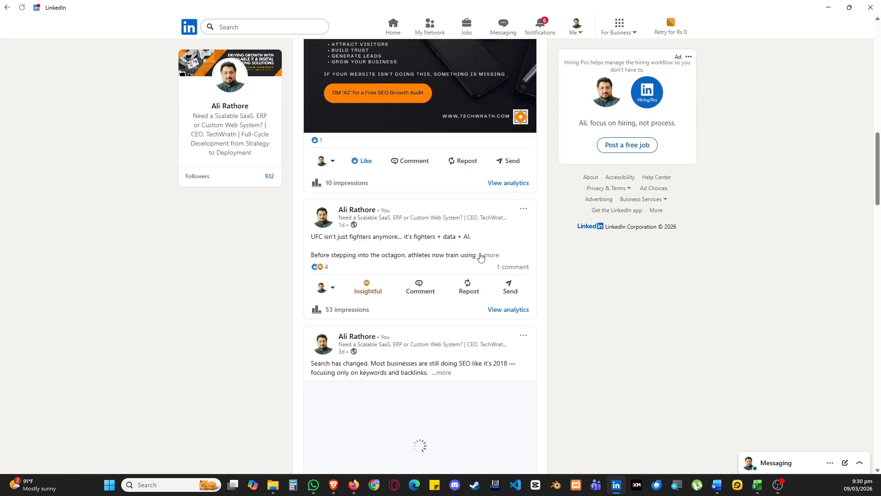
scroll(568, 261, down, 20)
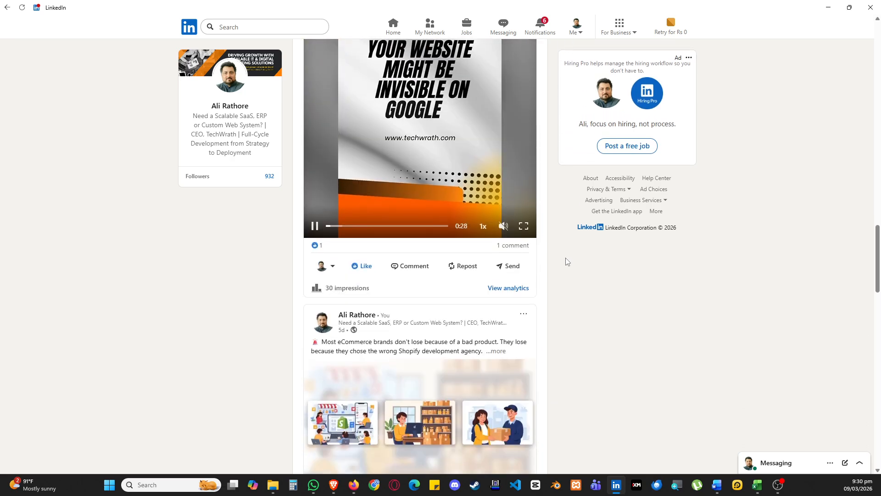
scroll(568, 266, down, 15)
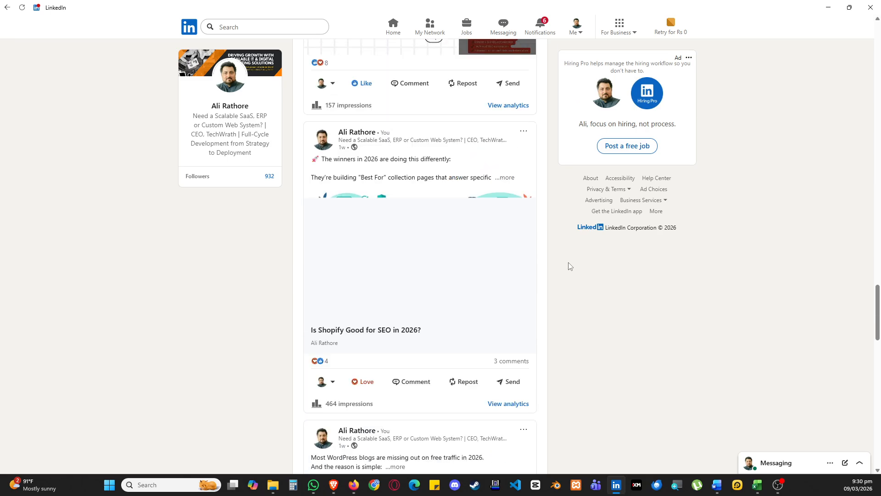
scroll(570, 266, down, 15)
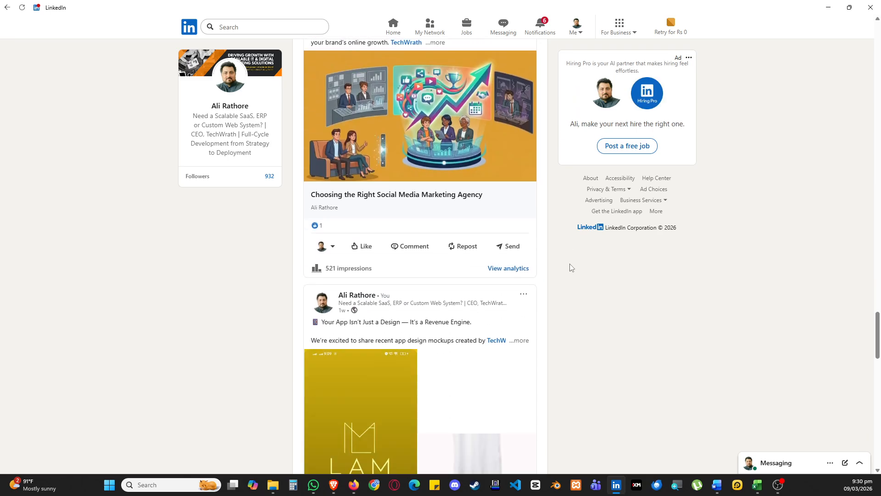
click(458, 247)
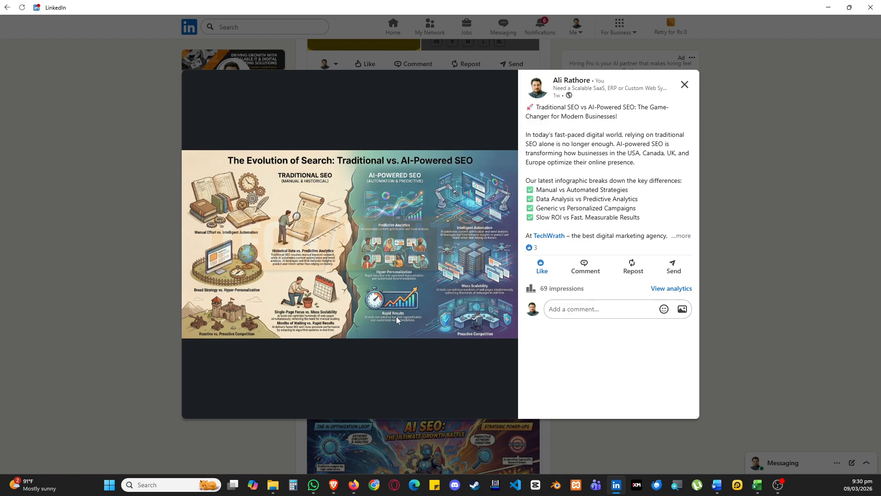
click(750, 162)
drag(744, 9, 880, 10)
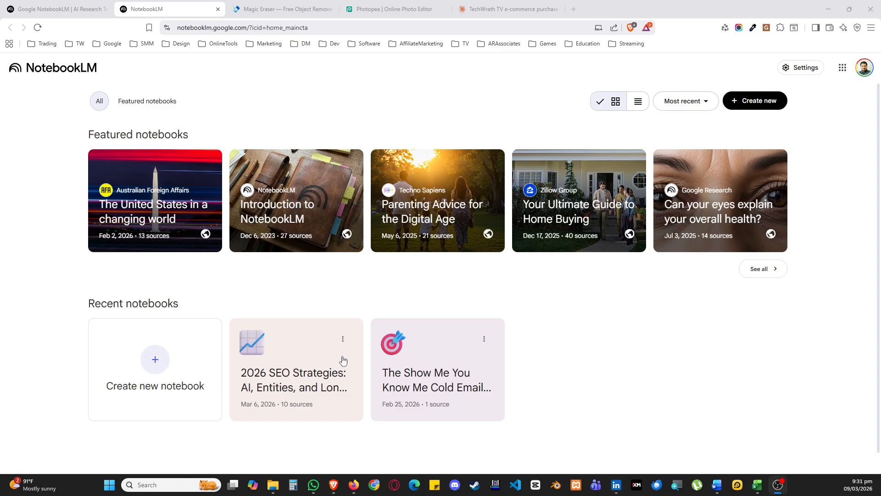
Create a new NotebookLM notebook and insert the copied TechWrath TV infographic content as a copied-text source
click(157, 366)
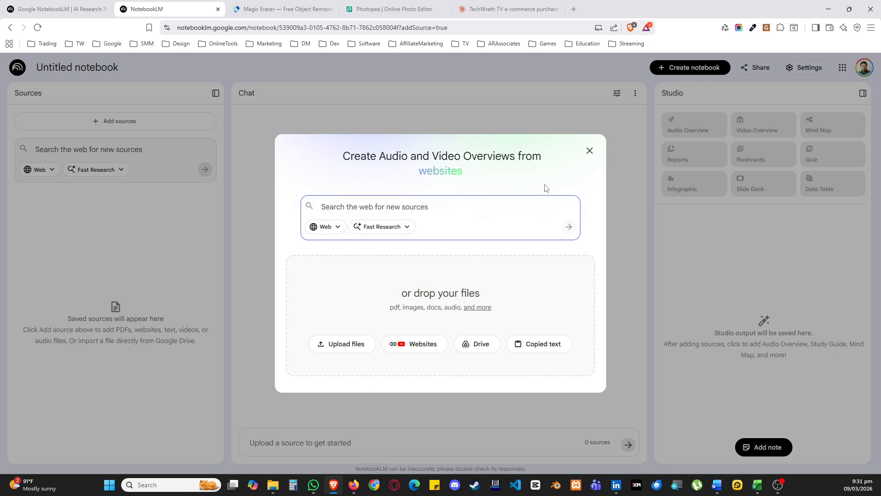
click(590, 150)
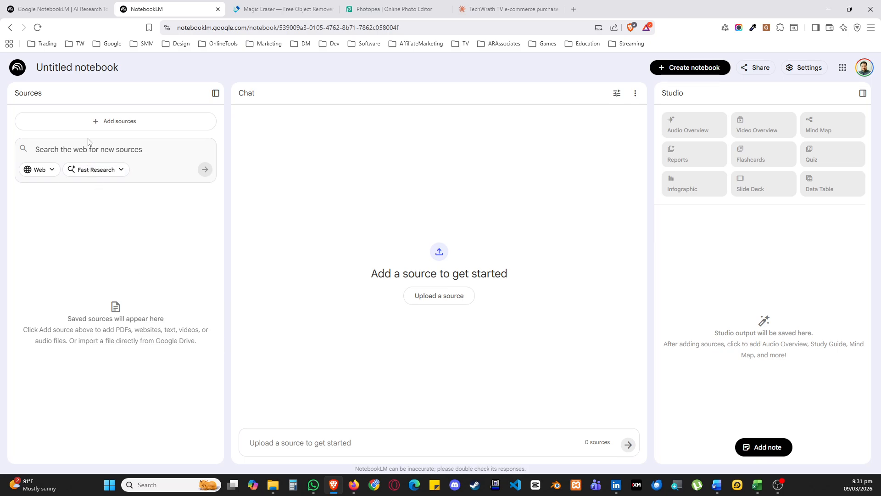
click(118, 122)
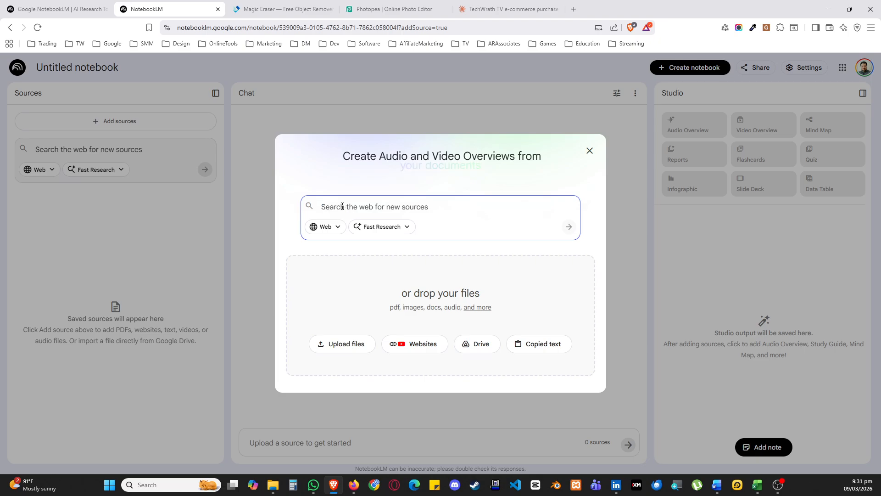
click(544, 345)
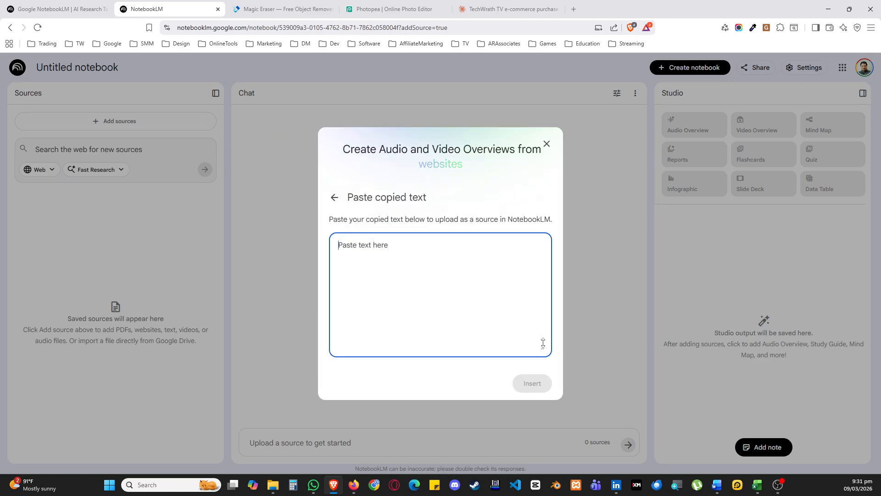
click(335, 172)
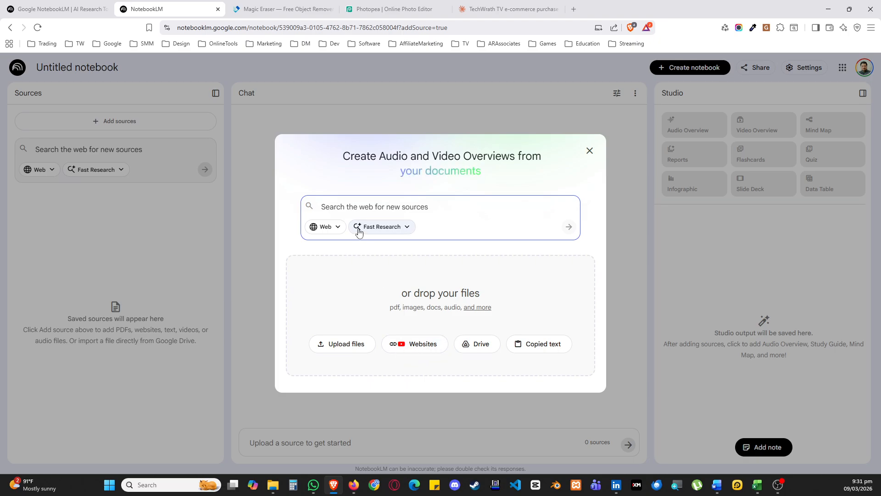
click(533, 343)
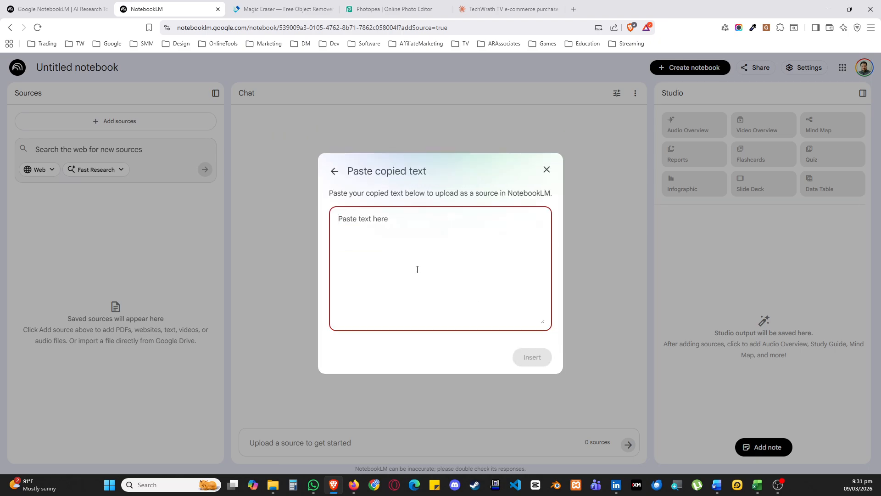
key(ctrl+v)
scroll(417, 270, up, 15)
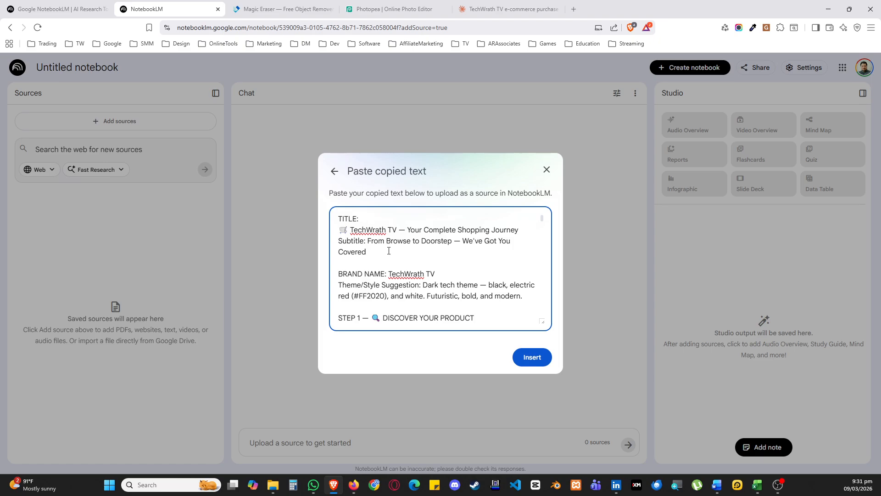
scroll(392, 257, down, 15)
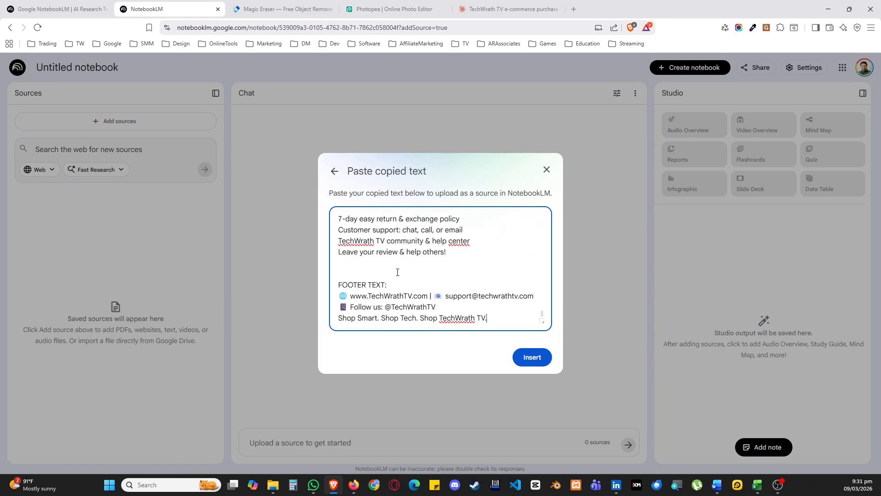
click(531, 359)
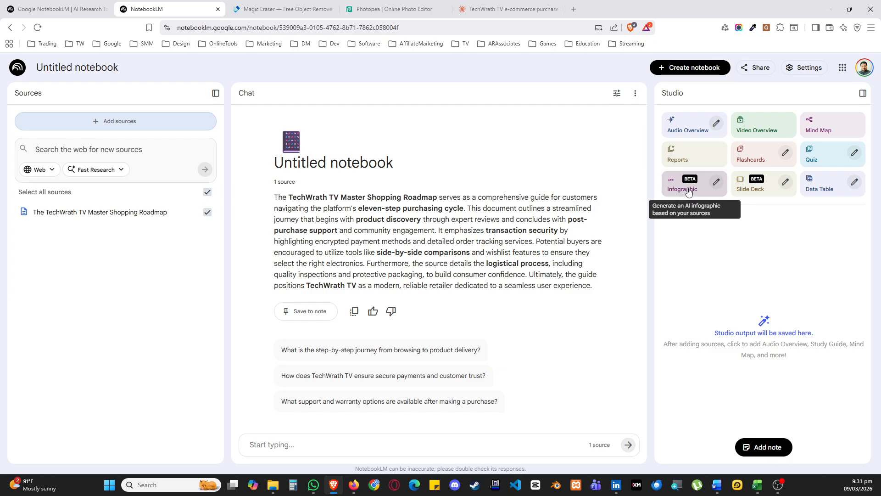
Generate a customized infographic with the description "generate the infographic in a bubble head style with clear figures and process."
click(717, 184)
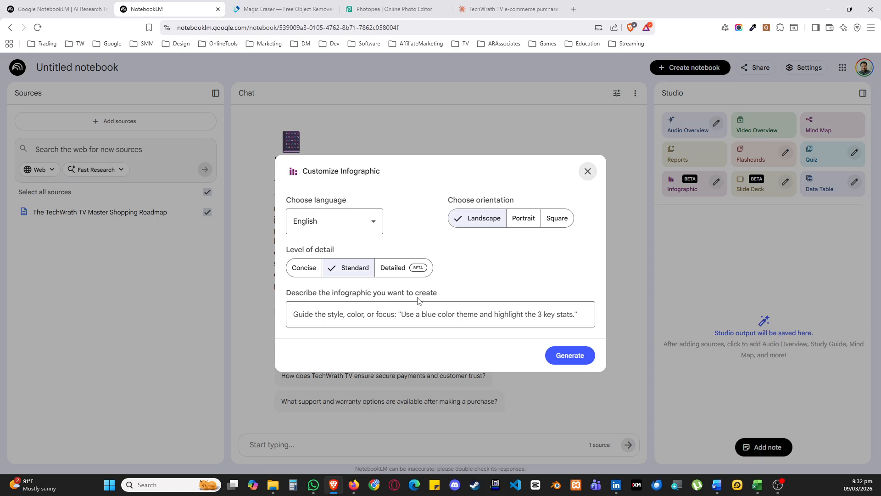
click(345, 315)
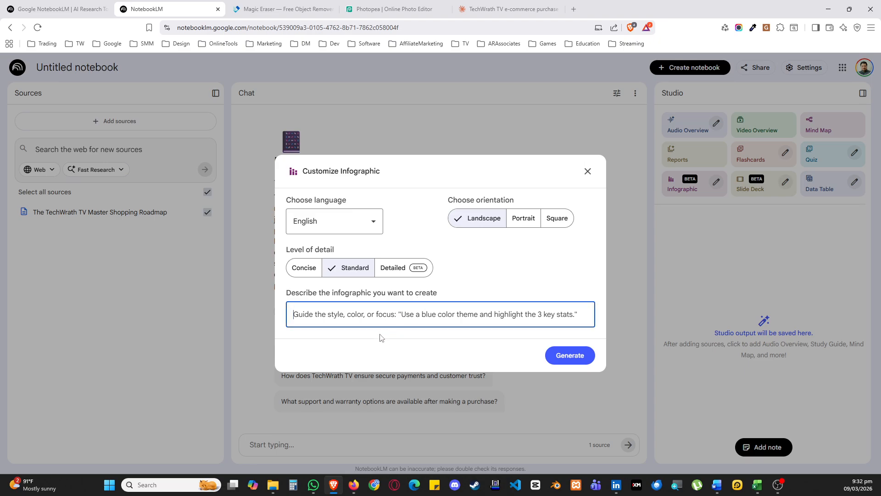
text(gene)
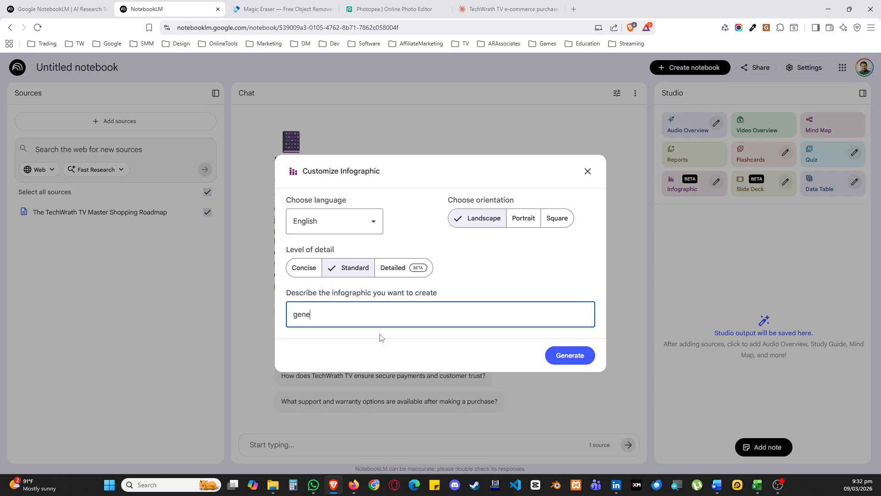
text(rate the infoga)
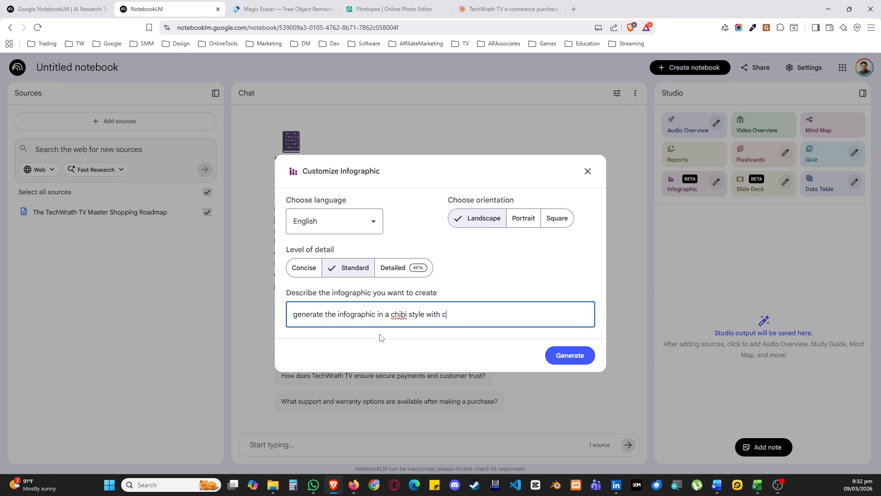
text(fifigu)
double_click(408, 321)
text(bubble head)
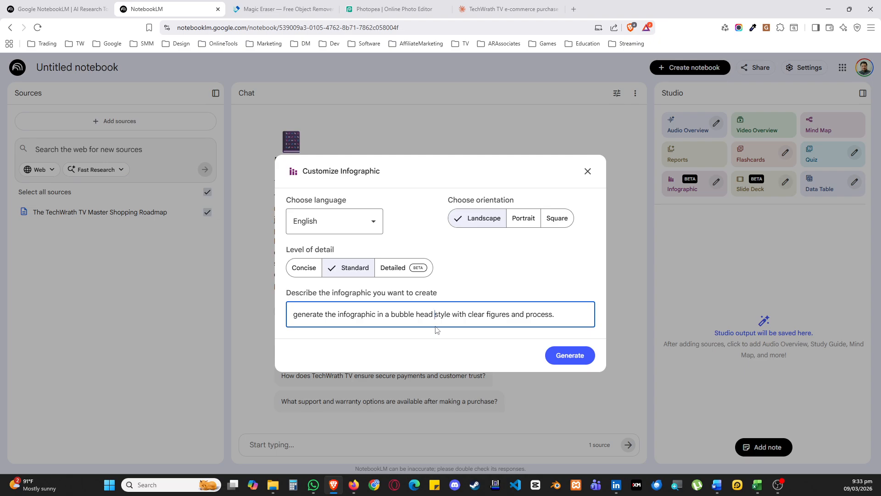
click(552, 358)
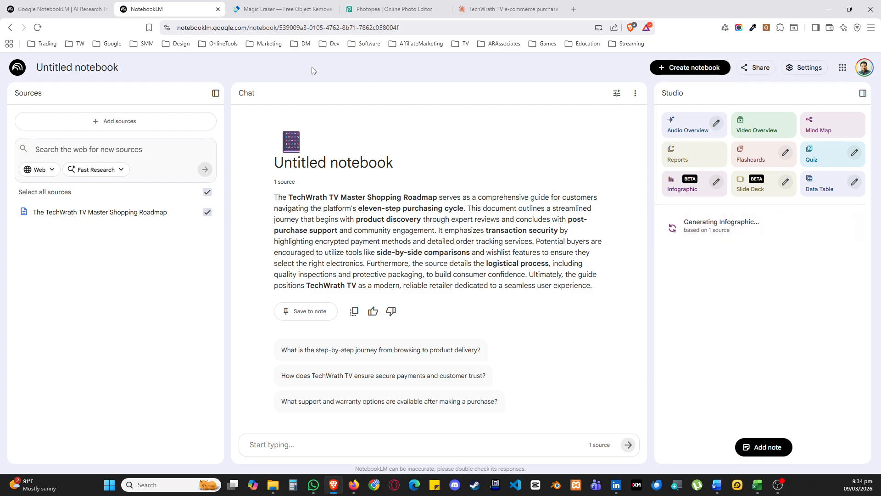
In Magic Eraser, upload the witch doctor thumbnail and erase the sparkle watermark on its lower Rage Quit logo
click(265, 15)
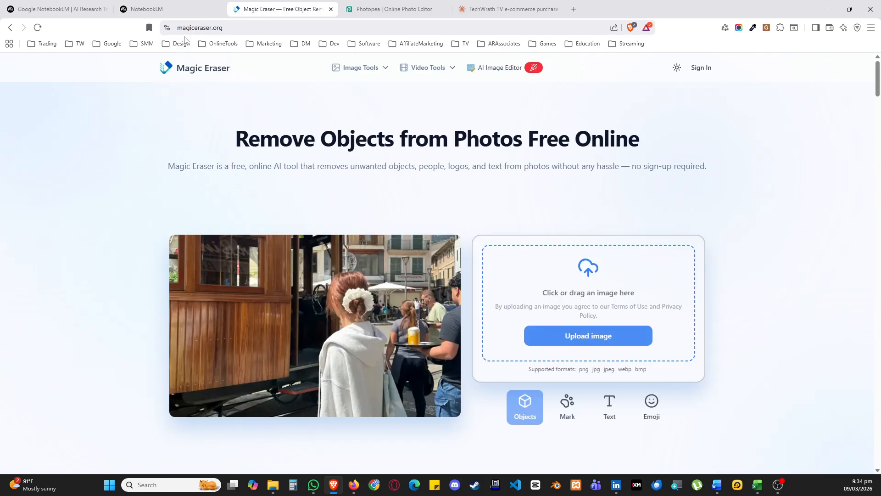
click(578, 336)
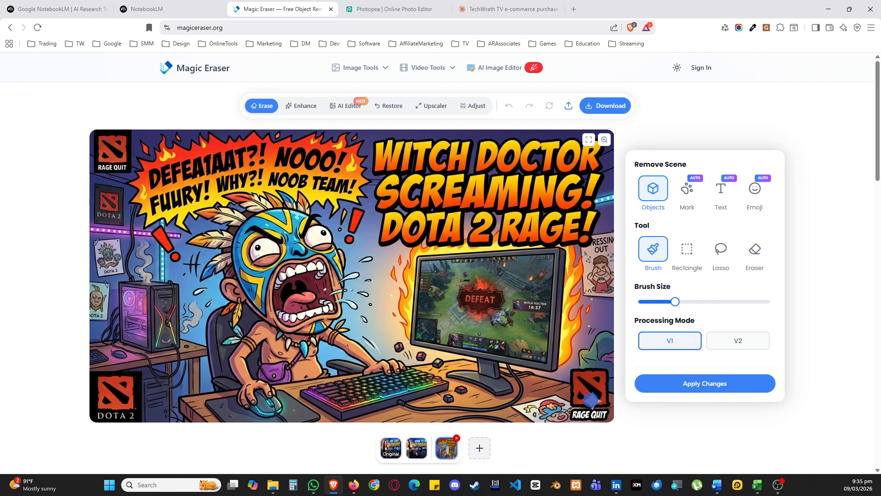
click(593, 401)
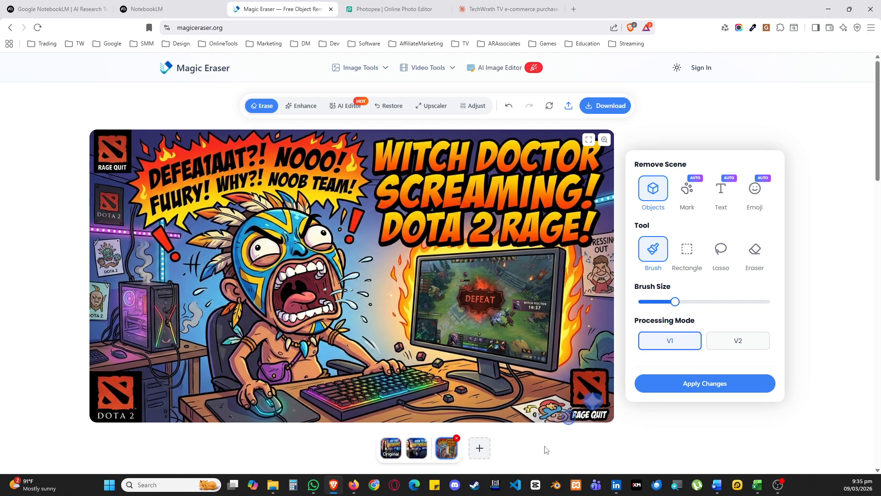
click(684, 384)
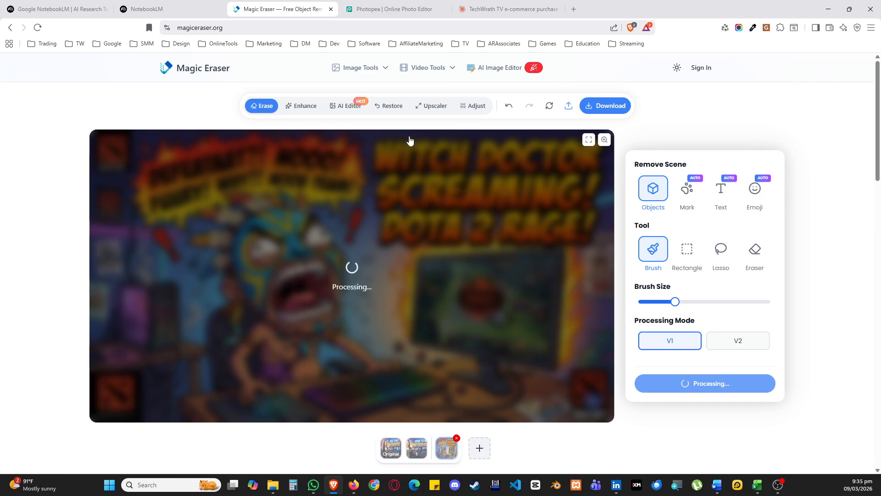
click(205, 5)
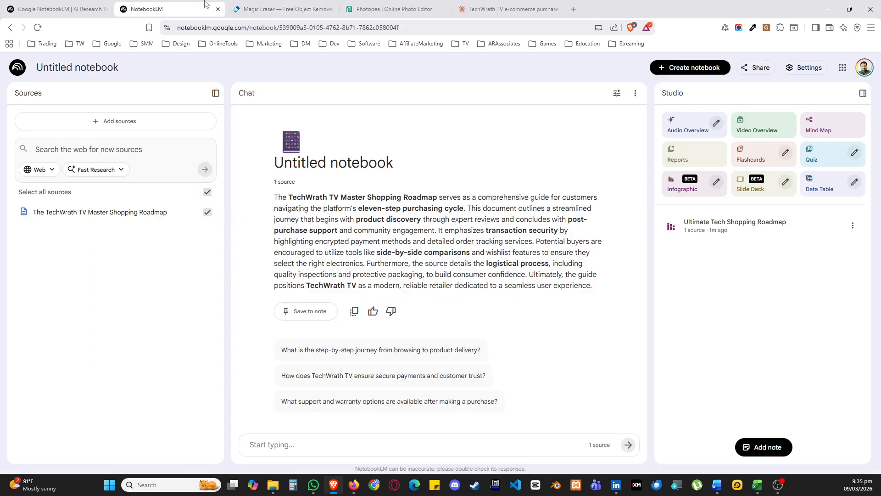
click(286, 6)
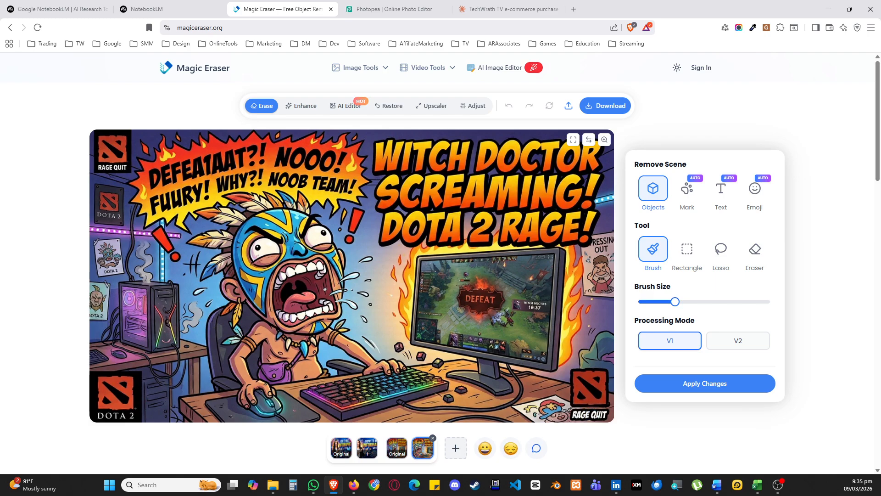
Download the erased witch doctor thumbnail as a PNG named thumbnail-watermark
click(610, 106)
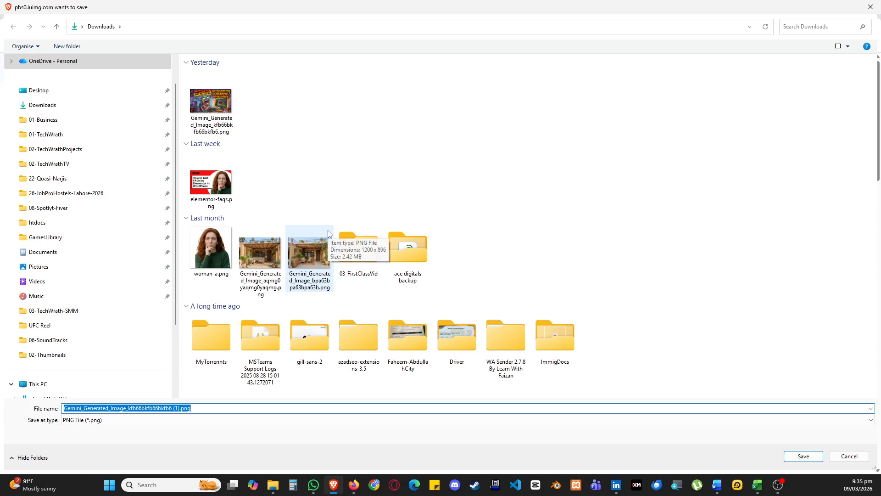
text(thumb)
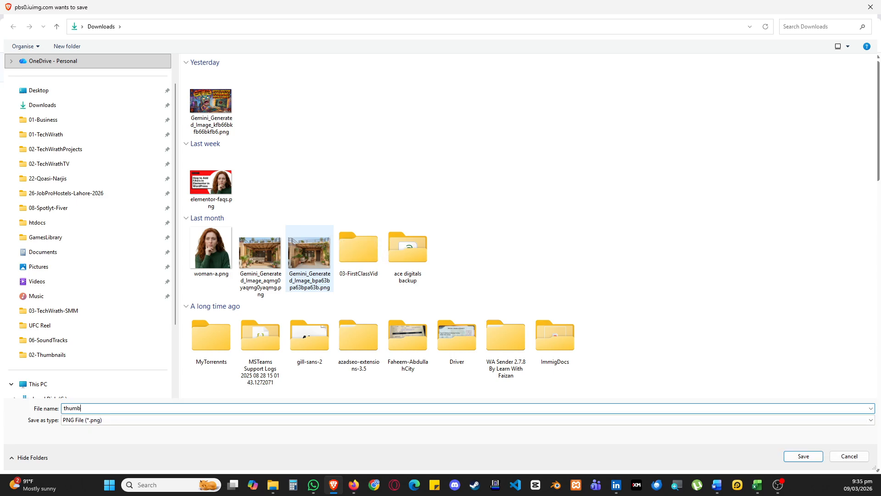
text(nail-watermark)
key(Return)
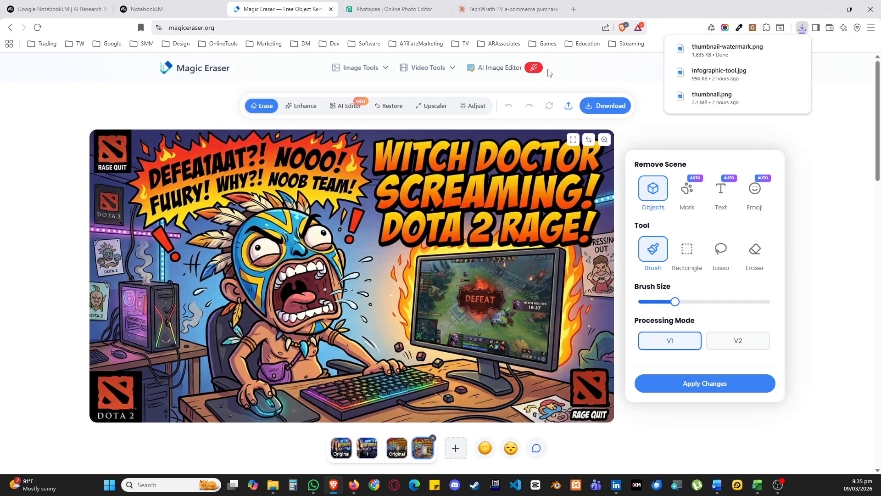
In Photopea, create a 1280 × 720 px project and place the original witch doctor thumbnail, scaled to cover the canvas
click(381, 7)
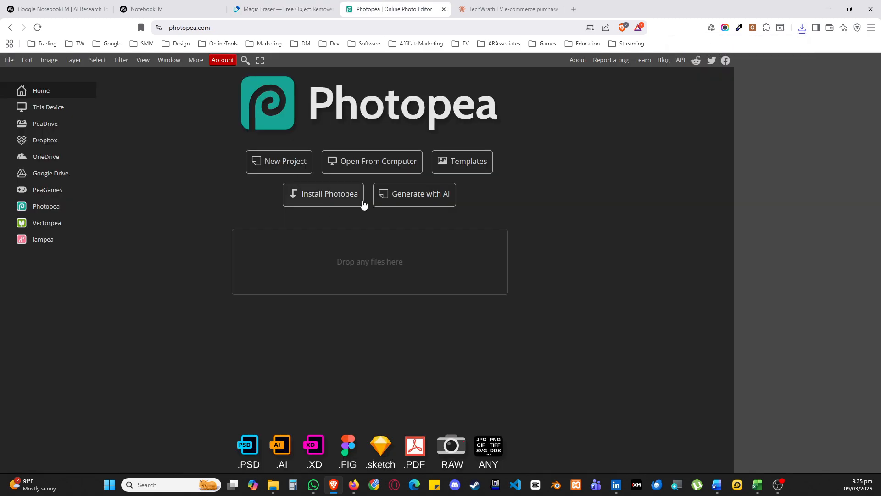
click(282, 170)
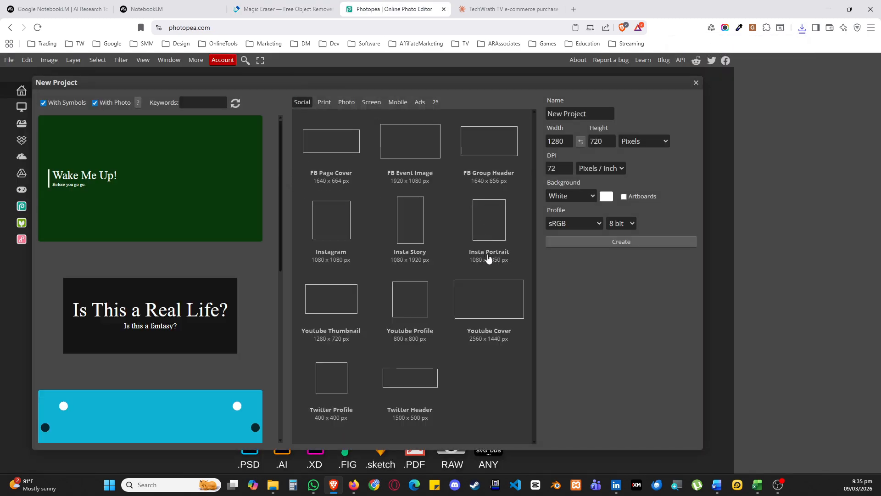
click(621, 241)
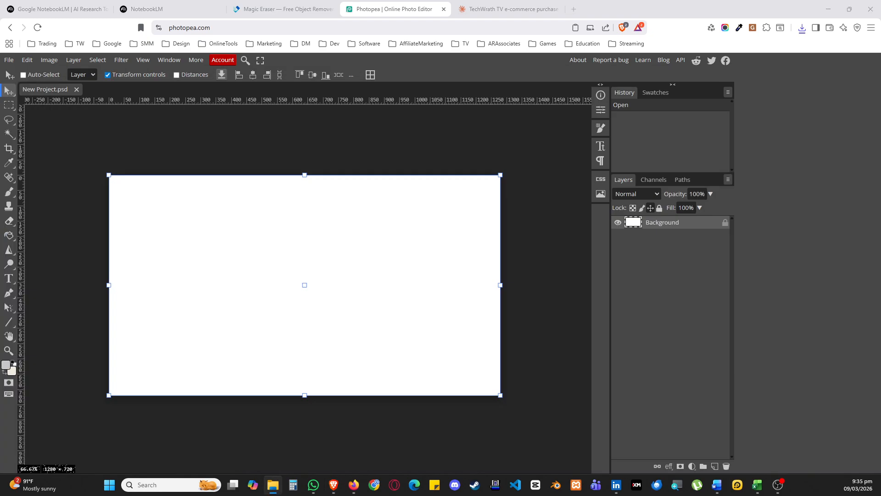
drag(431, 282, 421, 202)
mouse_move(297, 175)
mouse_down()
mouse_move(314, 149)
mouse_move(301, 169)
mouse_up()
drag(323, 218, 321, 219)
Rasterize the placed witch doctor thumbnail layer
click(9, 105)
right_click(691, 231)
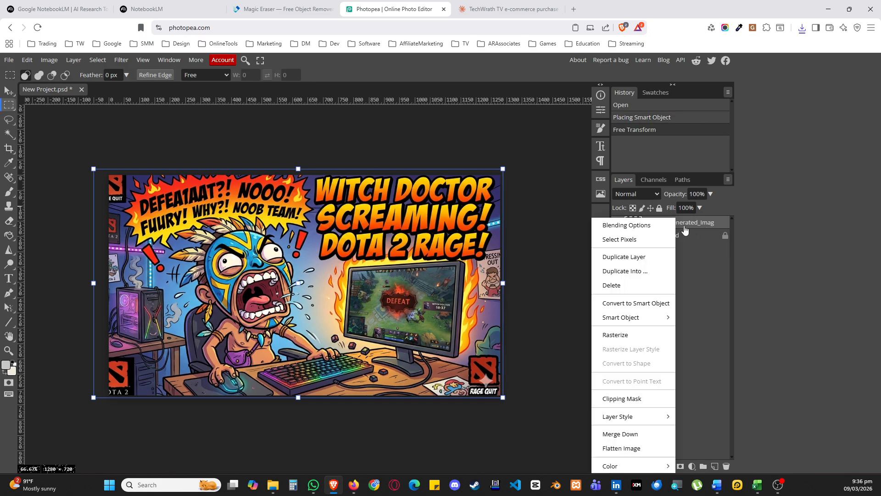
click(654, 336)
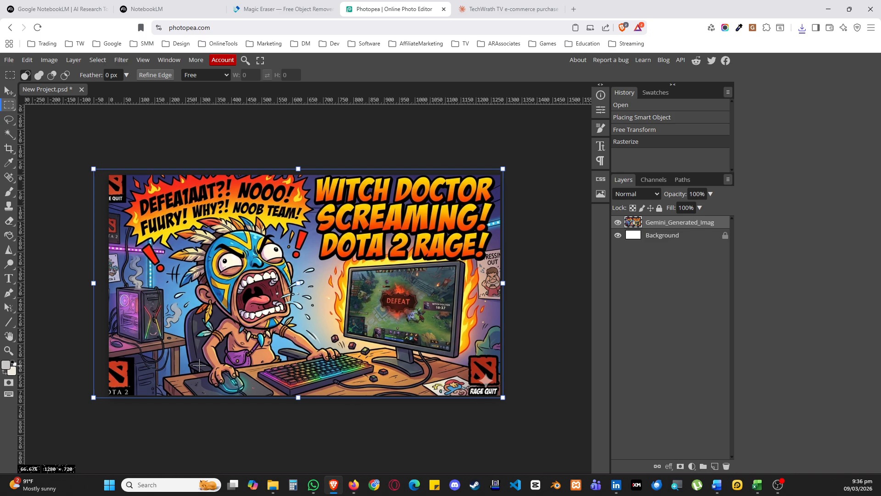
Clone clean red and black areas of the Rage Quit logo over part of the sparkle watermark
click(9, 207)
scroll(475, 352, up, 5)
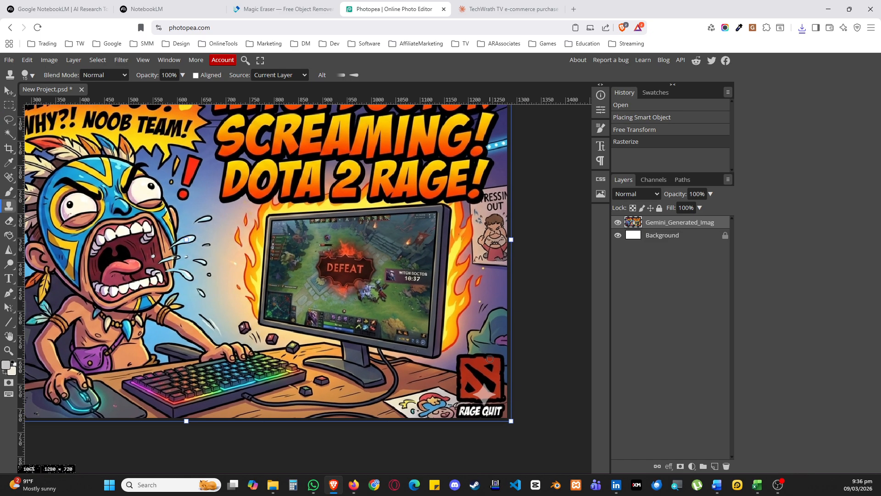
scroll(480, 419, down, 1)
scroll(413, 338, up, 3)
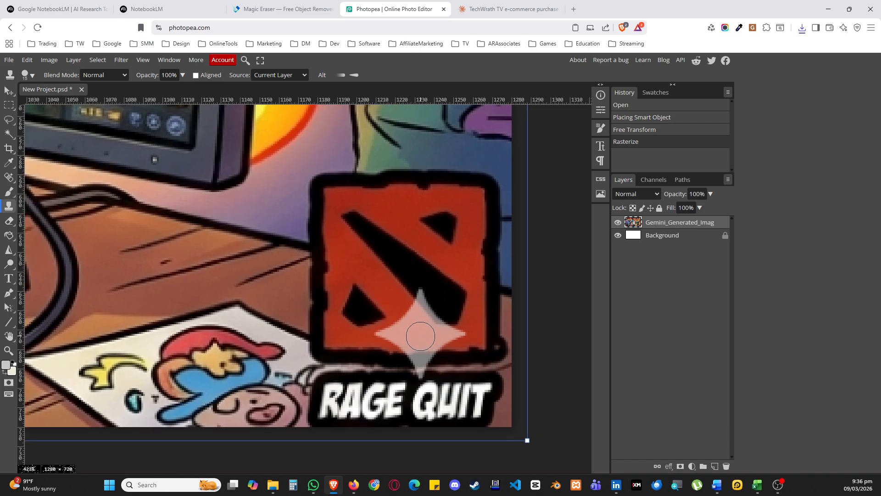
mouse_move(392, 293)
mouse_down()
mouse_move(438, 338)
mouse_move(401, 322)
mouse_up()
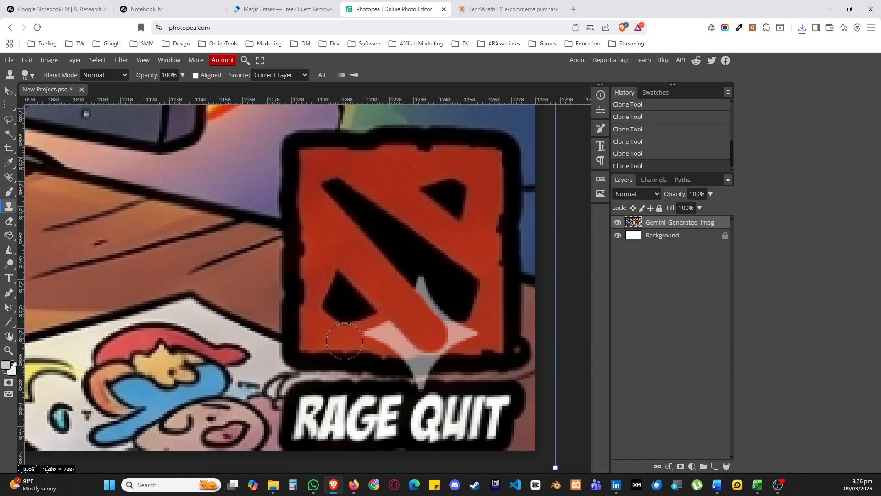
click(371, 332)
click(377, 332)
click(381, 331)
click(391, 329)
click(393, 328)
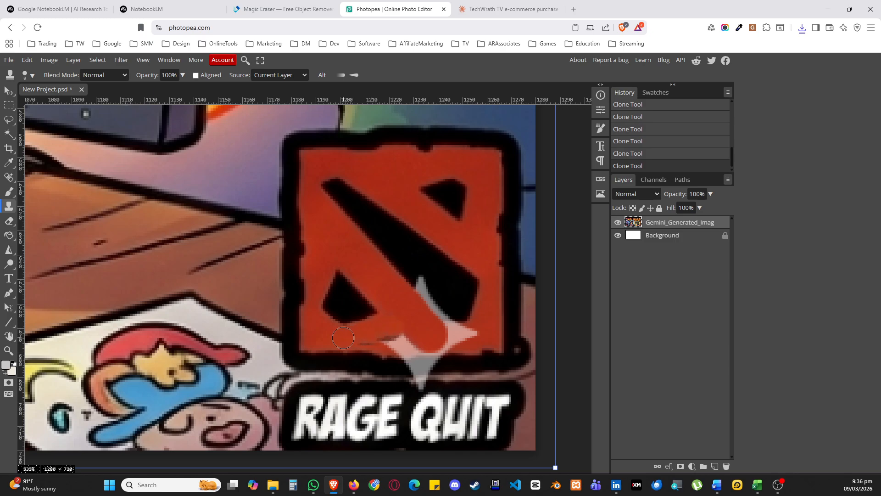
click(368, 339)
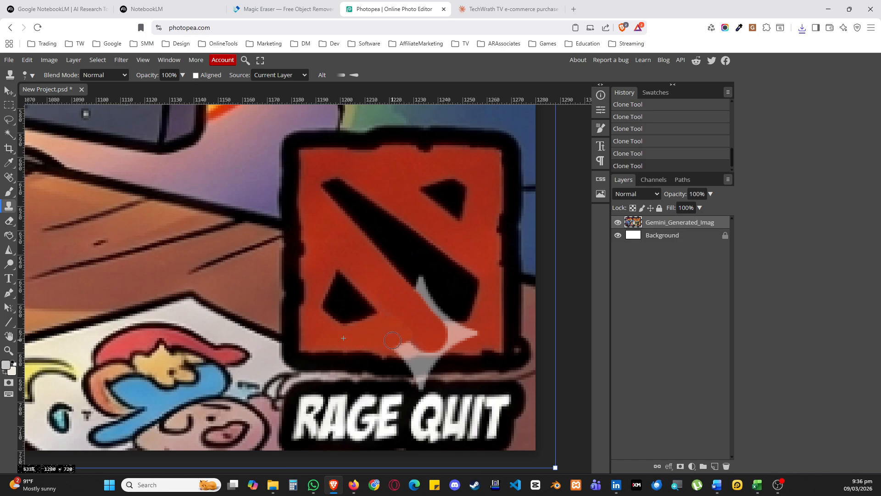
Close the Photopea project and discard its unsaved changes
scroll(409, 324, down, 6)
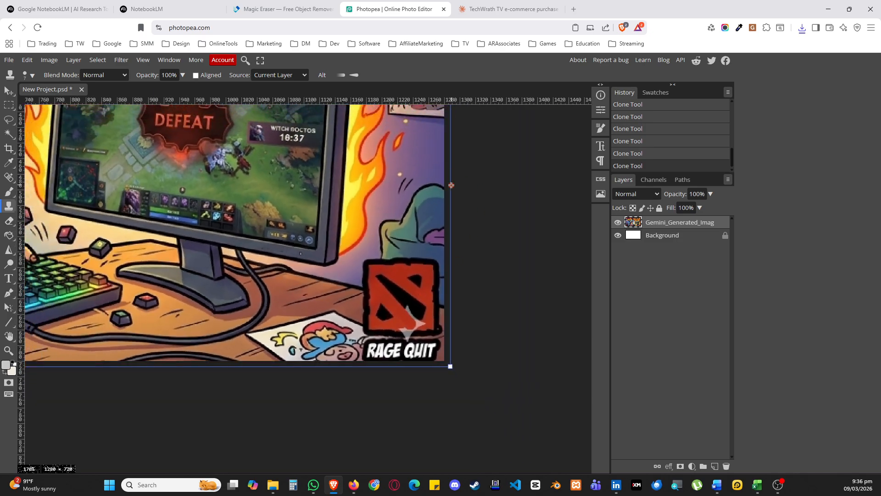
click(81, 89)
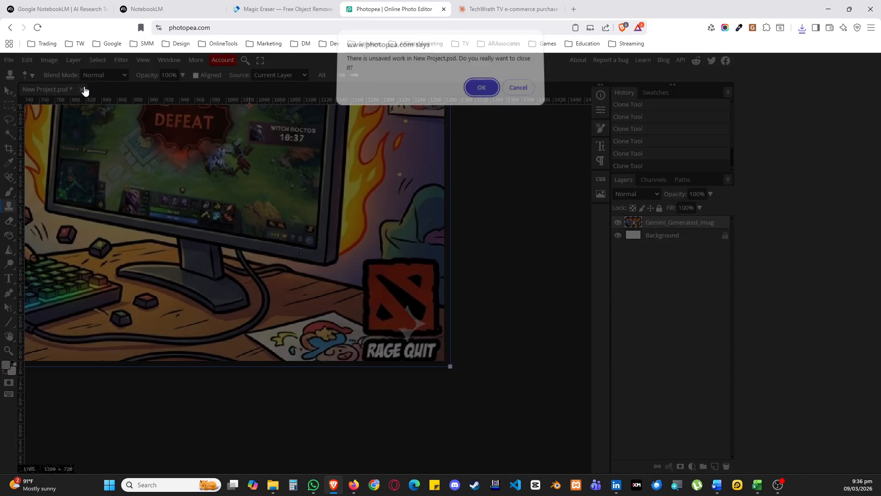
key(Return)
Switch to NotebookLM and open the generated Ultimate Tech Shopping Roadmap infographic
click(154, 4)
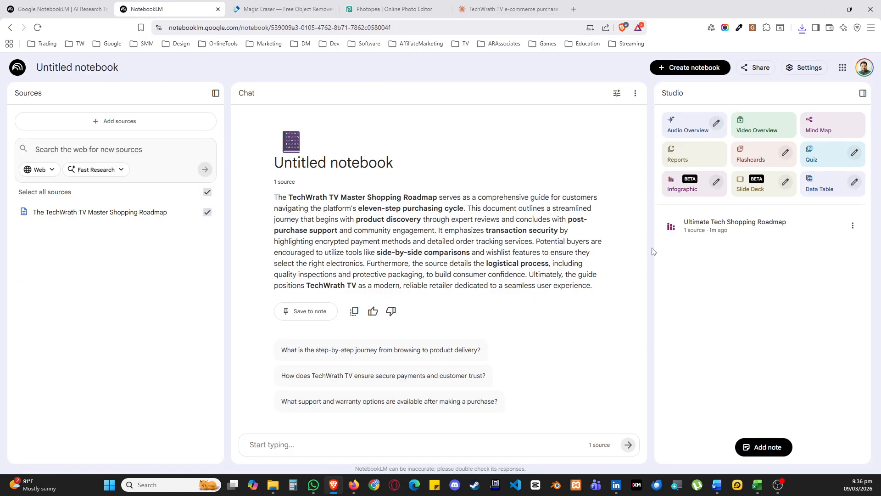
click(717, 231)
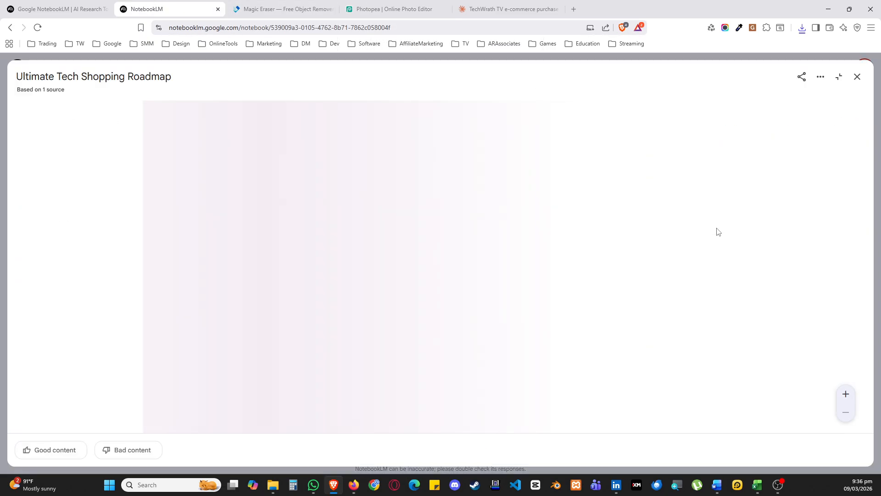
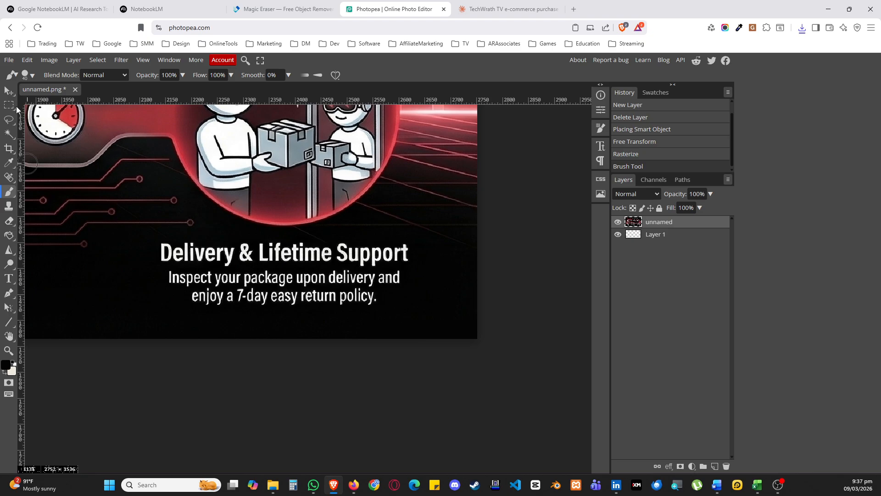
Export the cleaned infographic as a JPG named "e-cvommerce infographic" and save it in the Downloads folder
scroll(357, 262, down, 6)
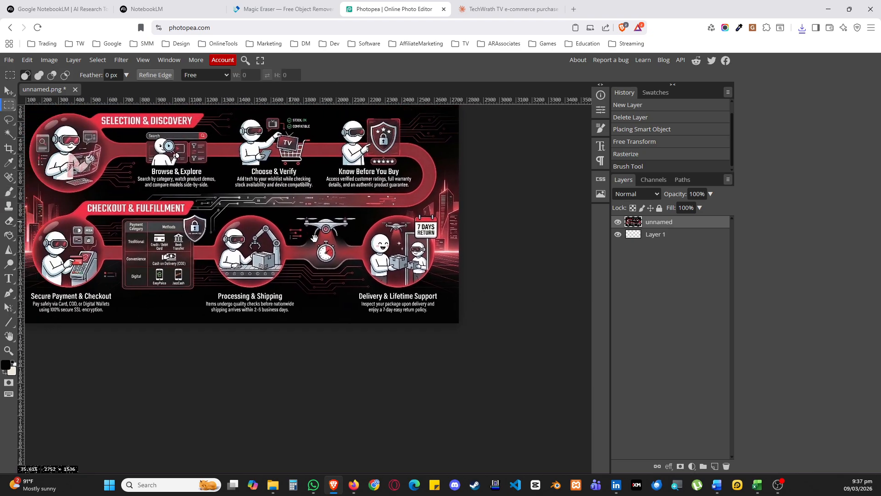
click(8, 61)
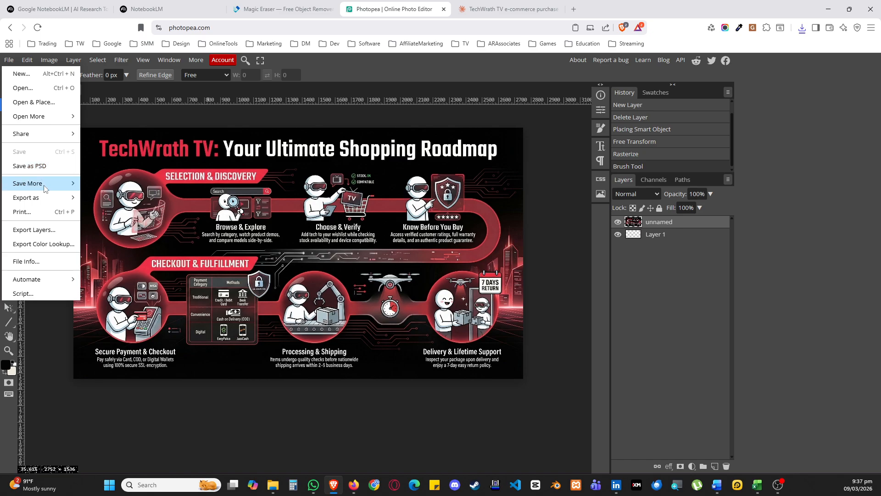
mouse_move(48, 198)
click(114, 212)
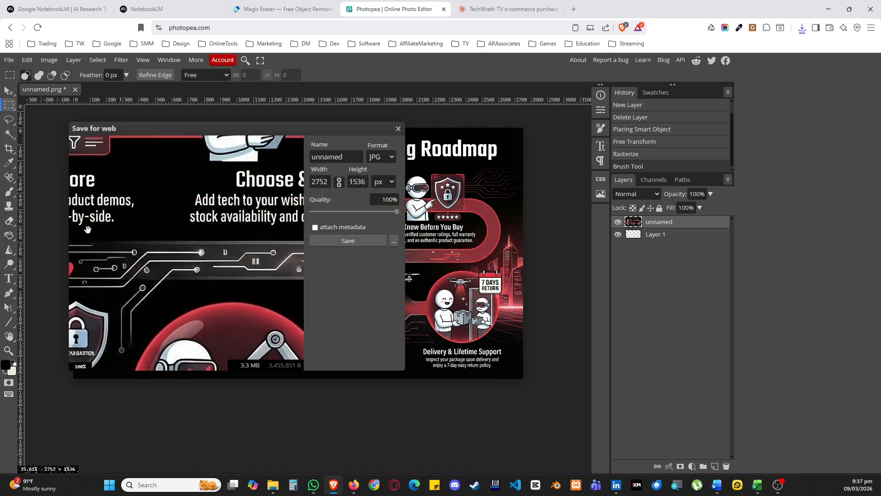
text(e-cvommerce infographic)
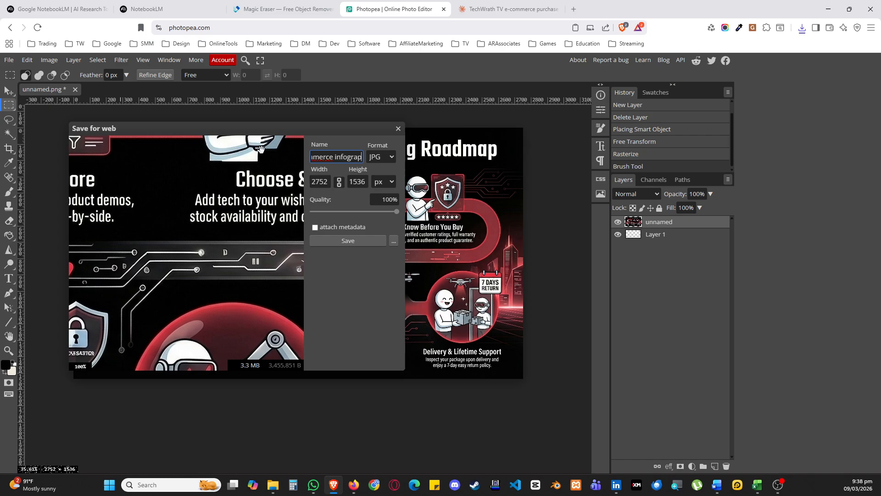
key(Return)
click(352, 244)
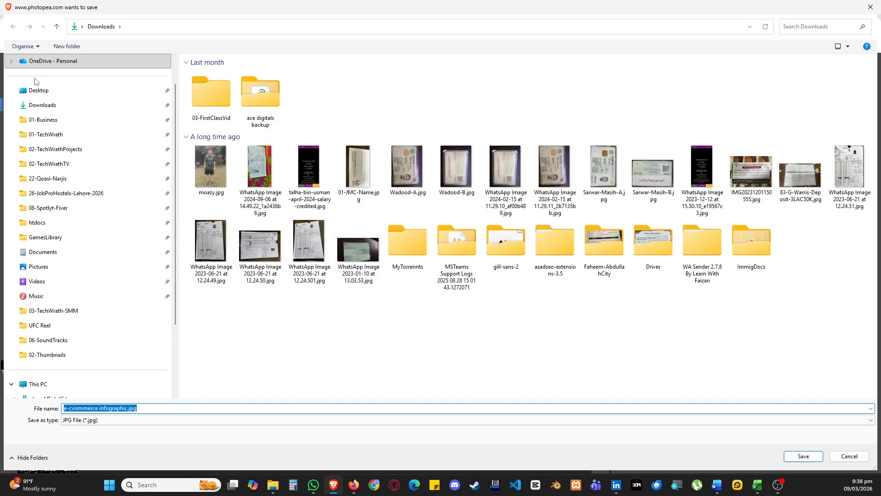
click(804, 457)
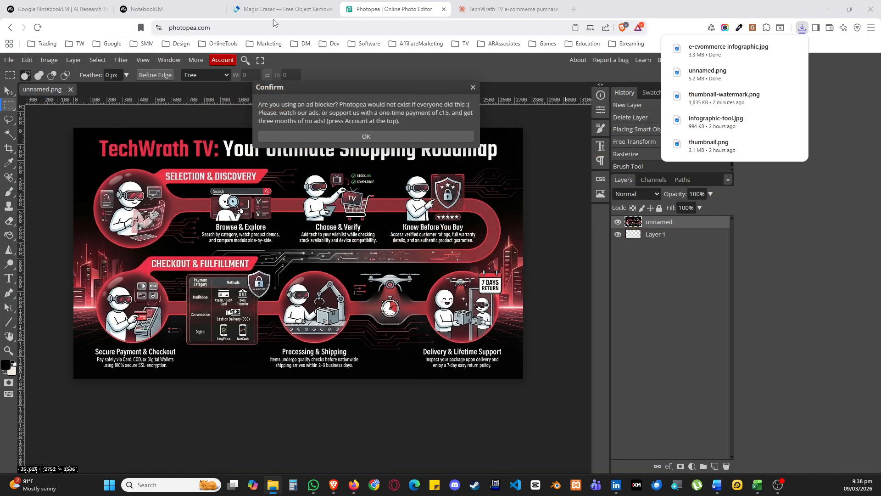
Switch to NotebookLM and close the Ultimate Tech Shopping Roadmap infographic
key(ctrl+shift+Tab)
key(ctrl+shift+Tab)
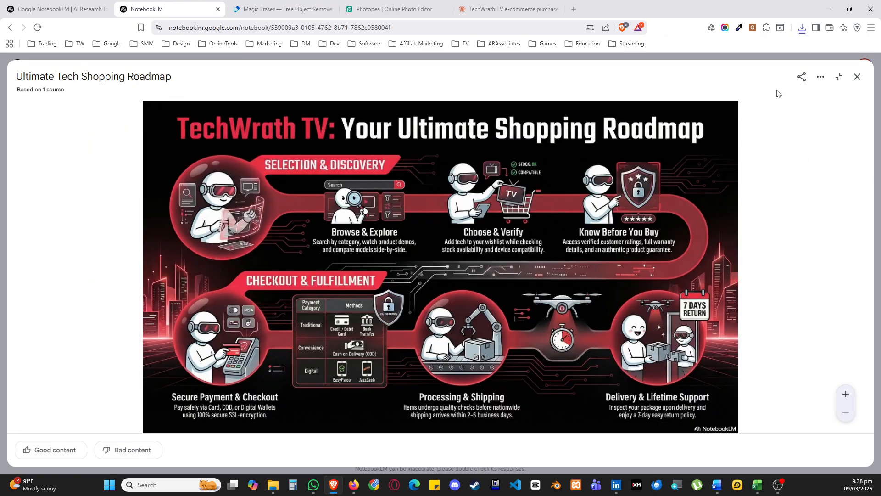
click(839, 77)
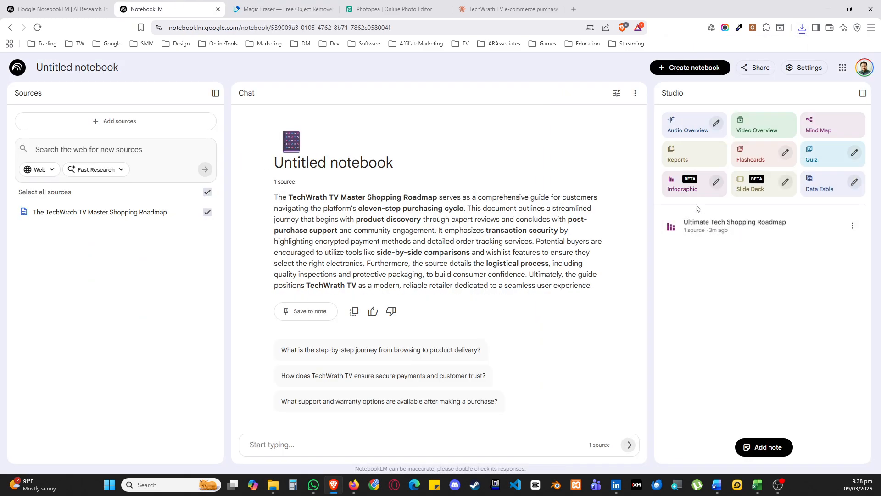
Generate a second infographic from the source with the description "generate infographic in a dragon ballz anime style"
click(716, 182)
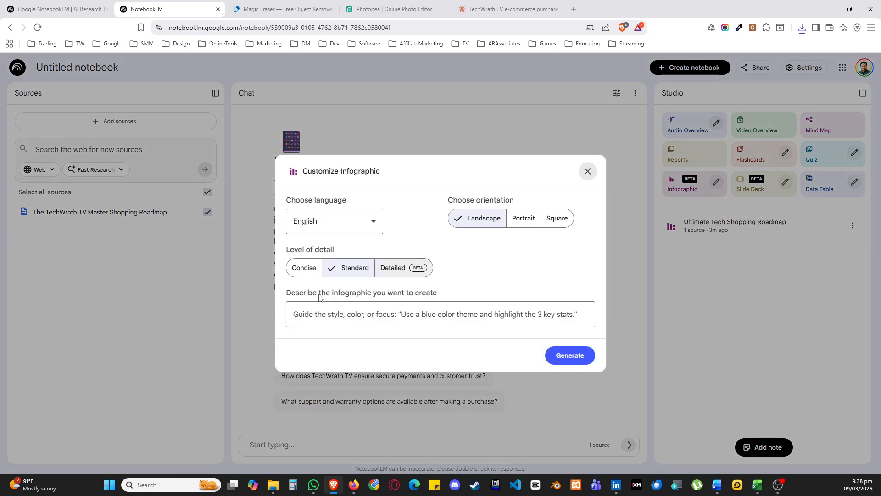
text(generate infographic)
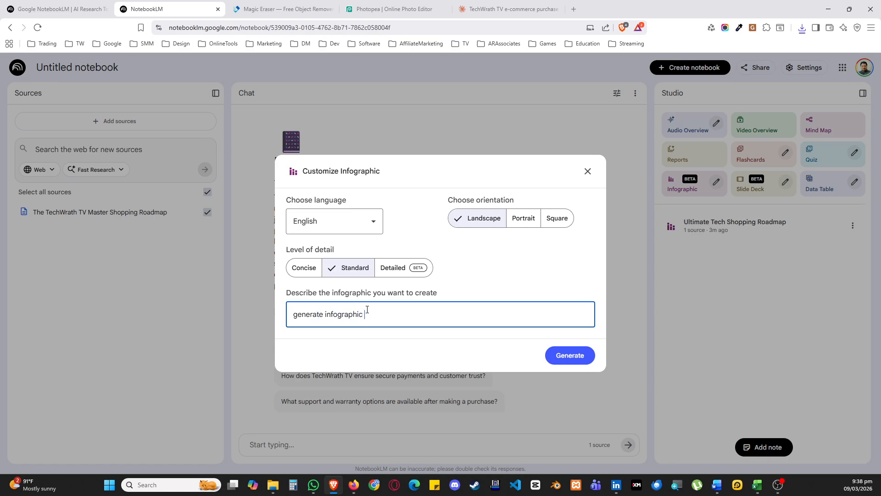
text( in a dragon balls anime style)
click(570, 355)
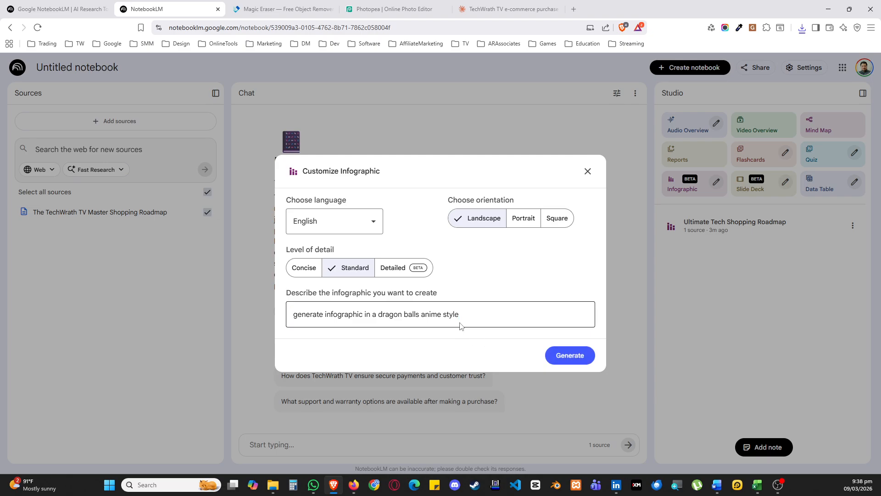
click(424, 317)
key(BackSpace)
text(z)
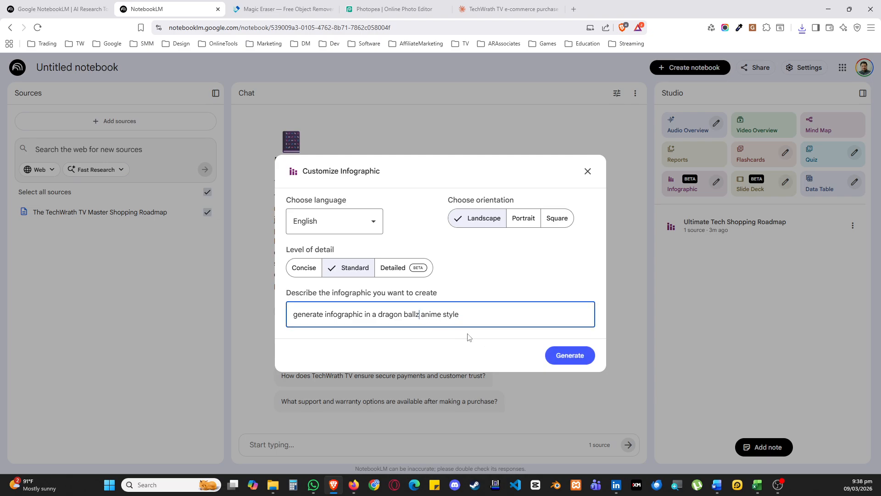
click(560, 356)
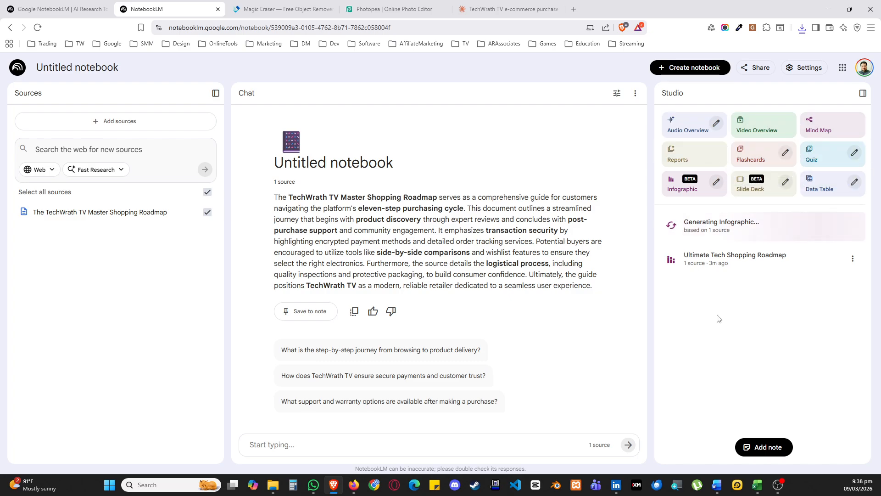
key(ctrl+Tab)
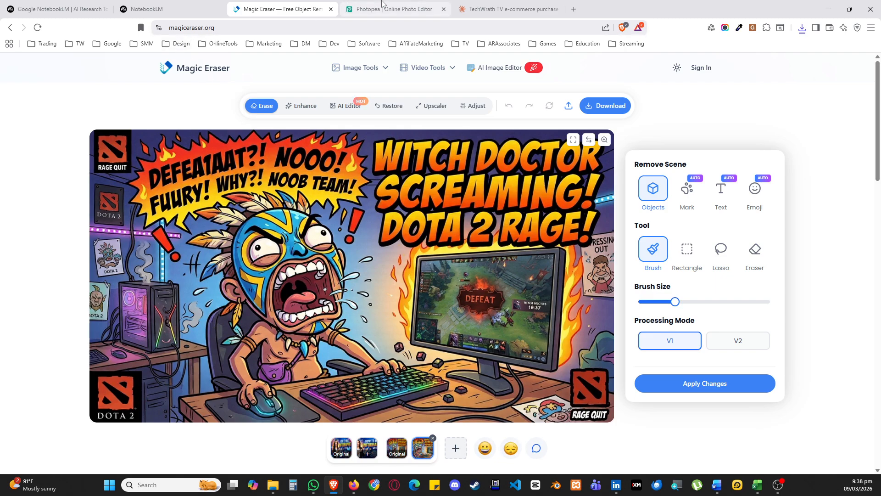
key(ctrl+Tab)
click(482, 11)
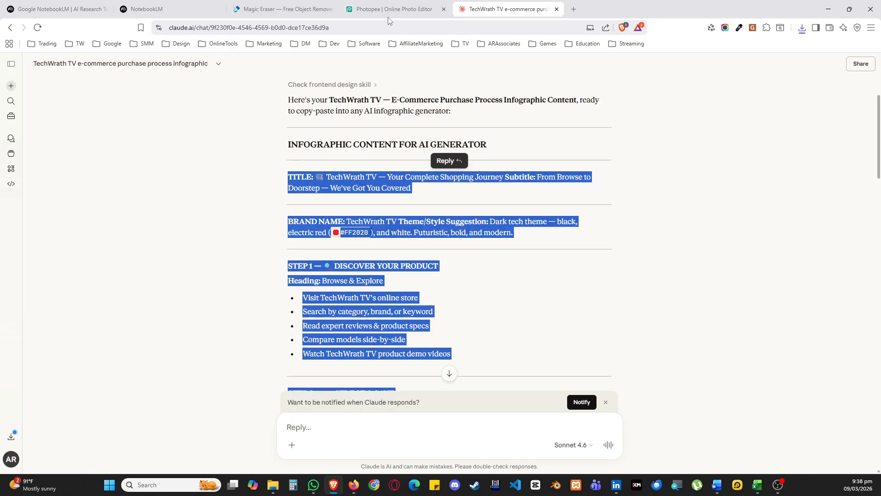
click(170, 10)
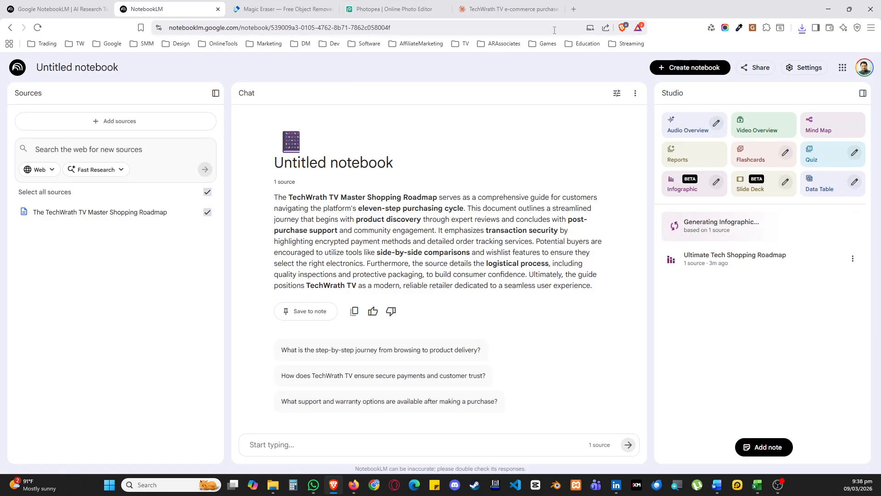
Open the TechWrath TV Patreon page in a new tab and look over its home page
click(573, 10)
click(144, 44)
click(162, 163)
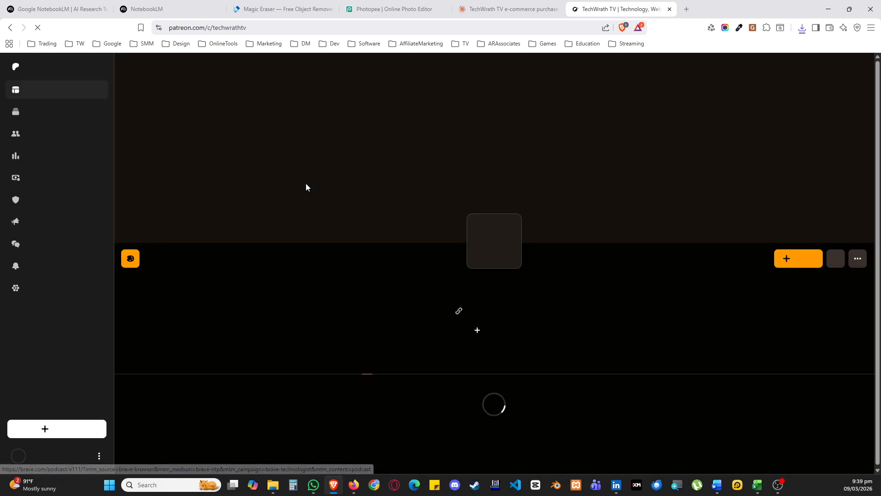
scroll(383, 234, down, 7)
scroll(315, 205, up, 7)
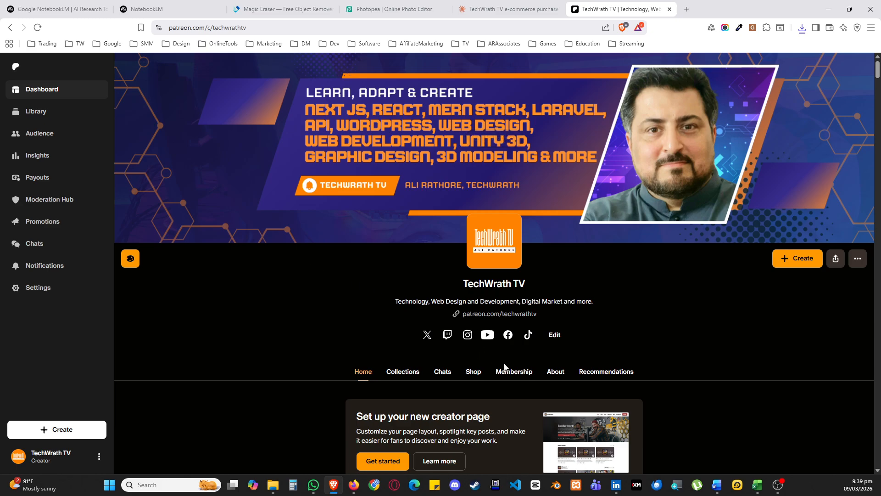
Examine the paid membership tiers offered on the TechWrath TV Patreon page
click(517, 370)
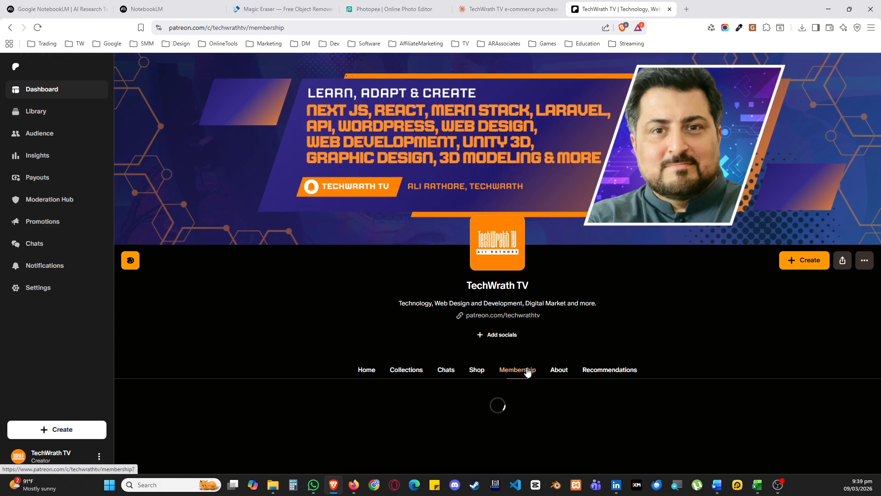
scroll(276, 310, down, 5)
scroll(390, 242, down, 4)
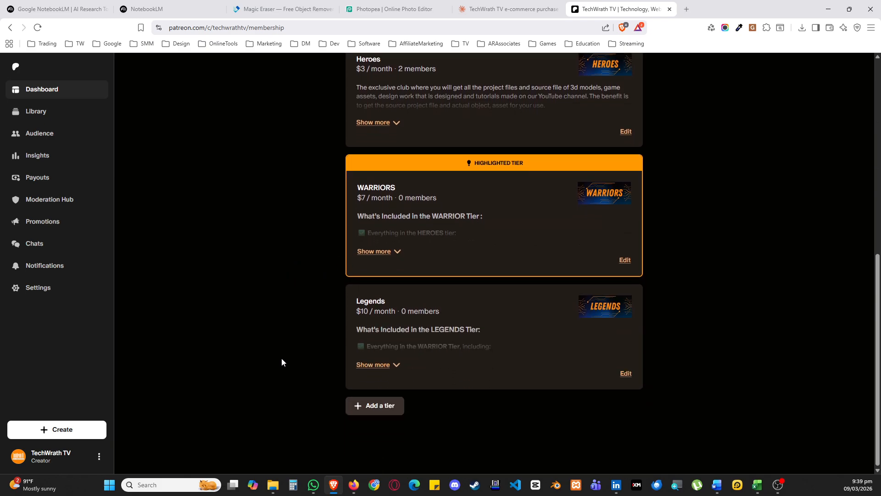
scroll(282, 362, up, 9)
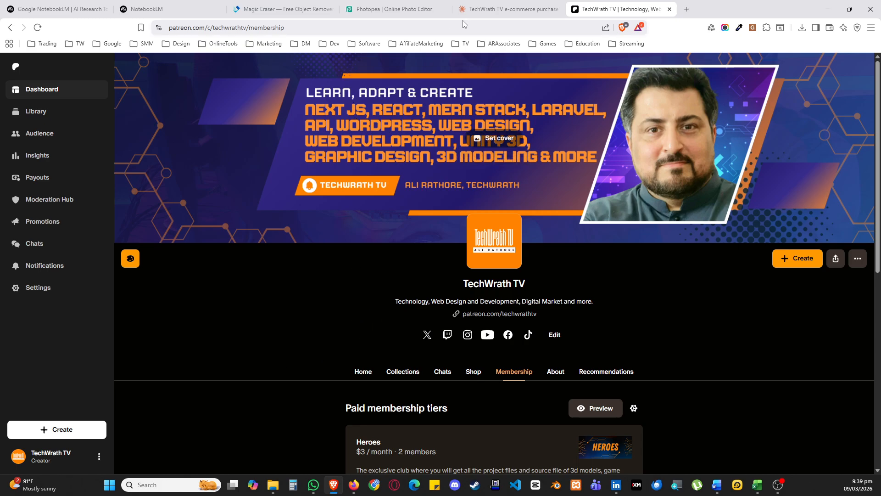
Switch back to NotebookLM and open the generated Power-Up Shopping Roadmap infographic
click(391, 9)
click(282, 9)
click(172, 8)
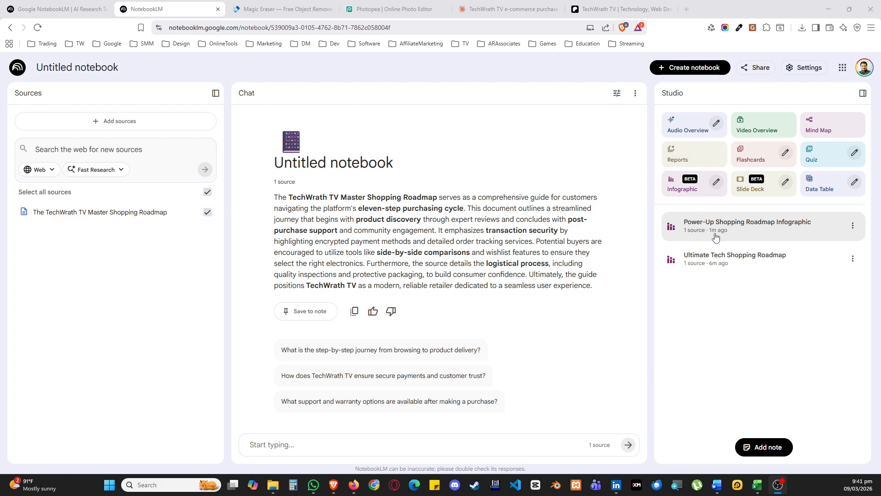
click(763, 233)
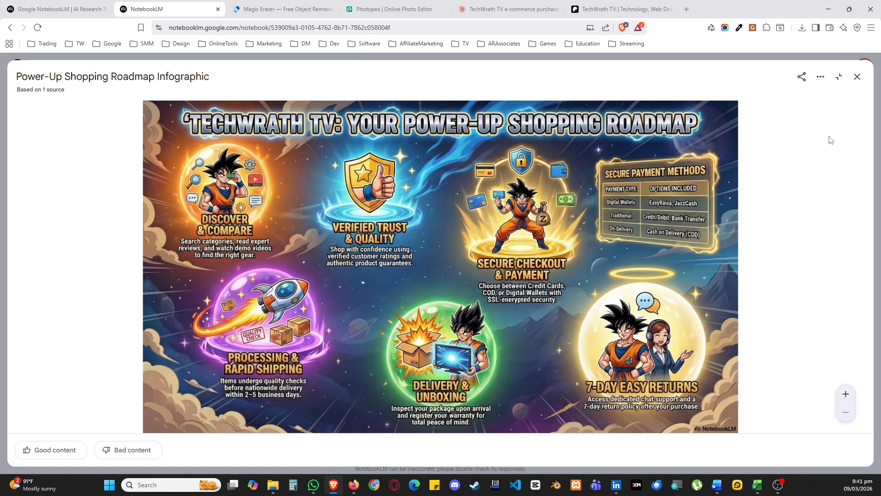
Download the Power-Up Shopping Roadmap infographic to the Downloads folder as ecommerce-watermark.png
click(821, 77)
click(826, 122)
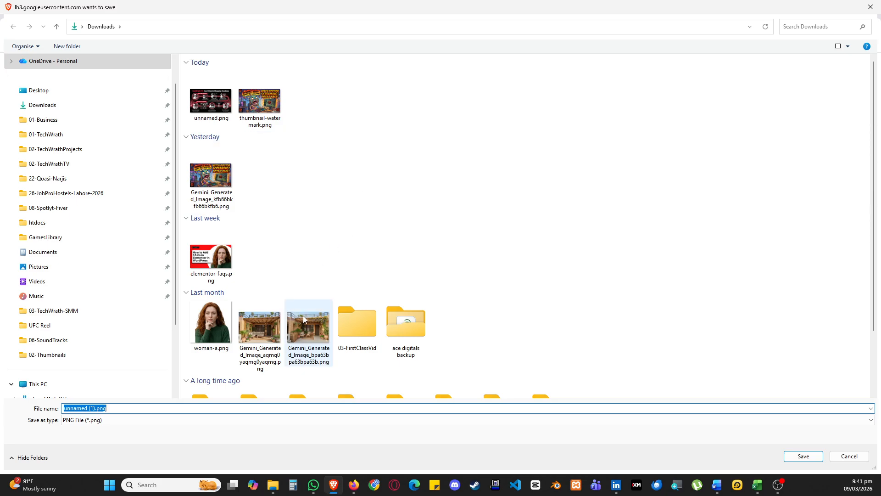
text(ecommerce-watermark)
key(Return)
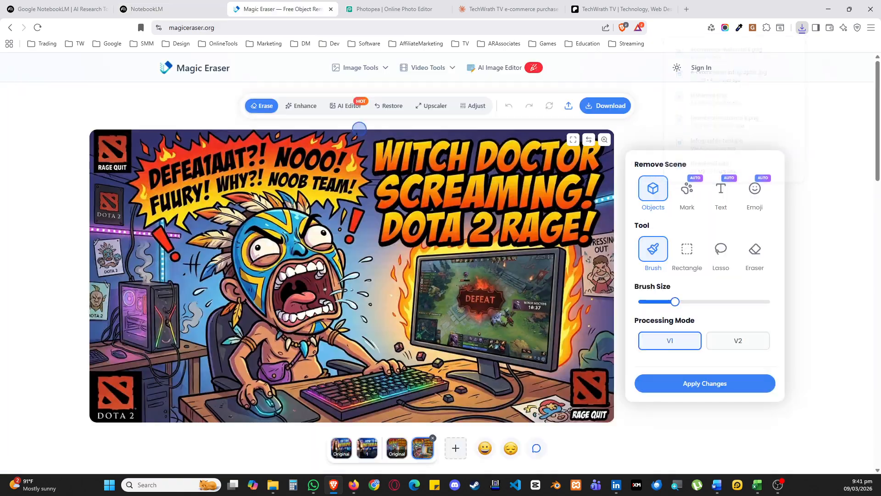
Load ecommerce-watermark.png into Magic Eraser and brush over the NotebookLM watermark in the image's lower-right corner to erase it
click(281, 9)
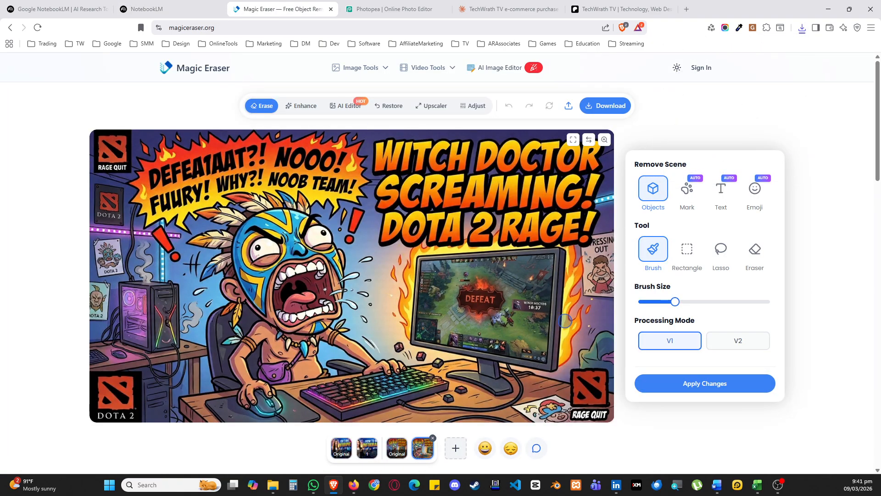
click(456, 448)
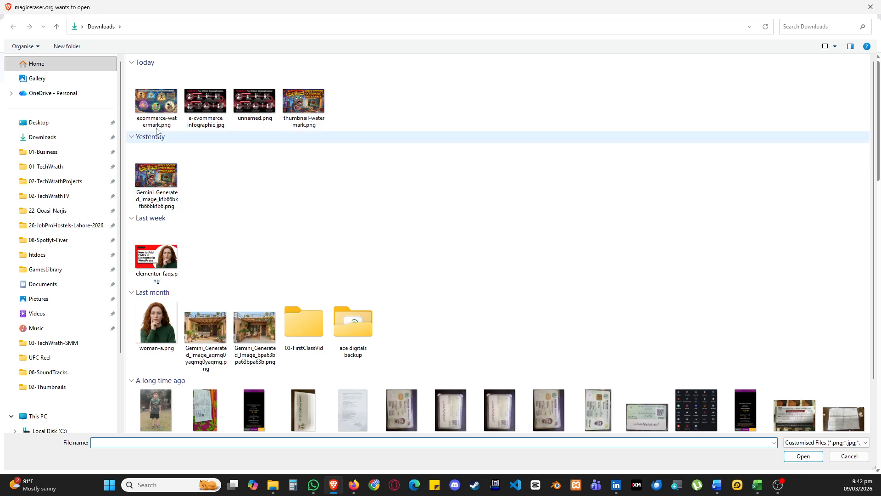
double_click(156, 101)
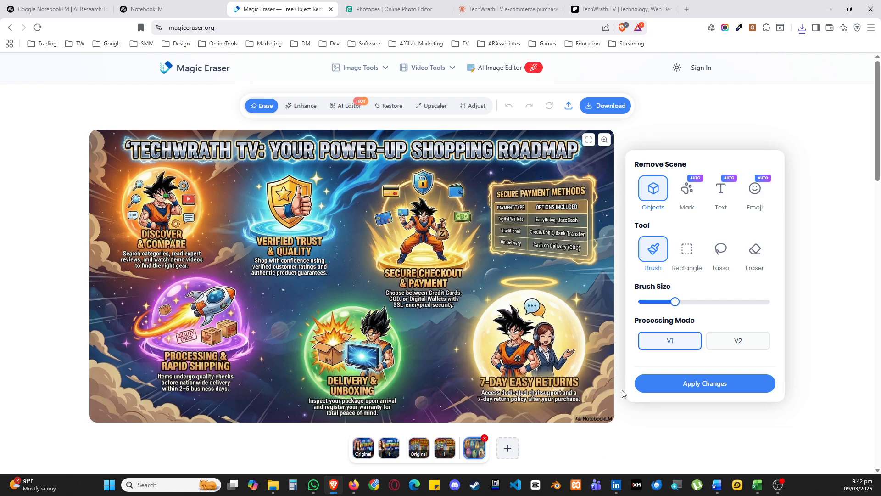
mouse_move(607, 416)
mouse_down()
mouse_move(577, 418)
mouse_move(610, 418)
mouse_up()
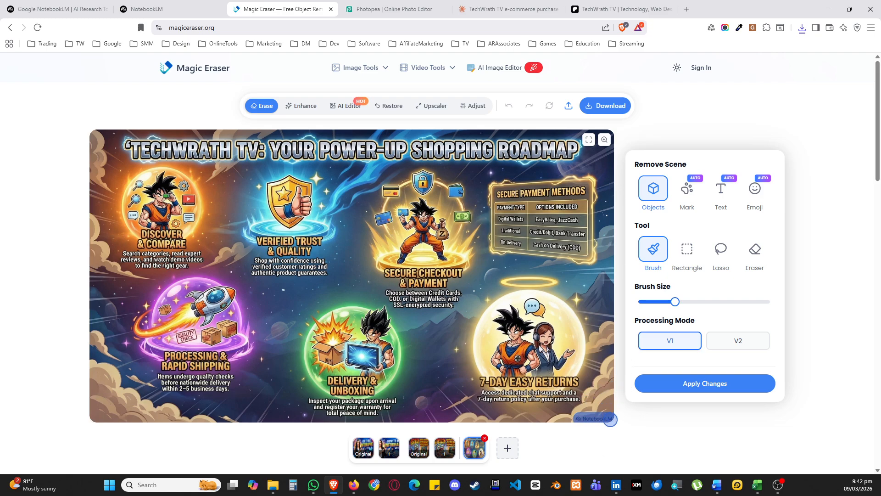
click(682, 384)
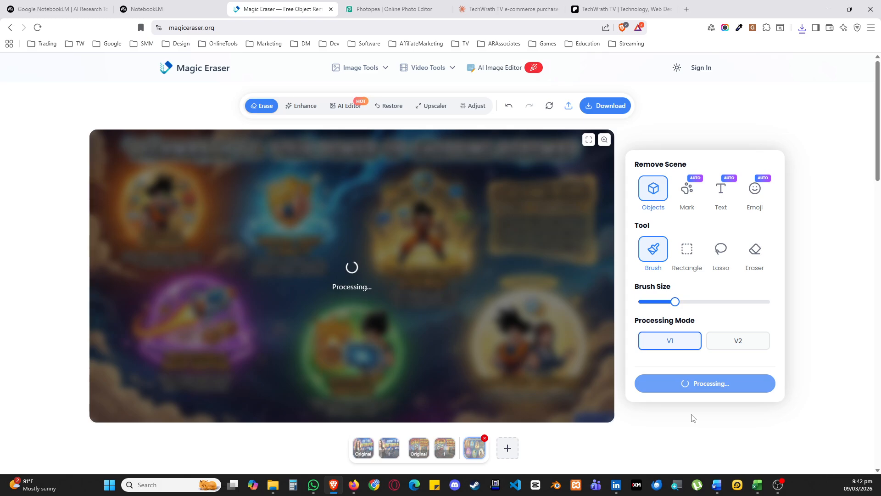
Open the techwrath.com website in a new tab
click(686, 9)
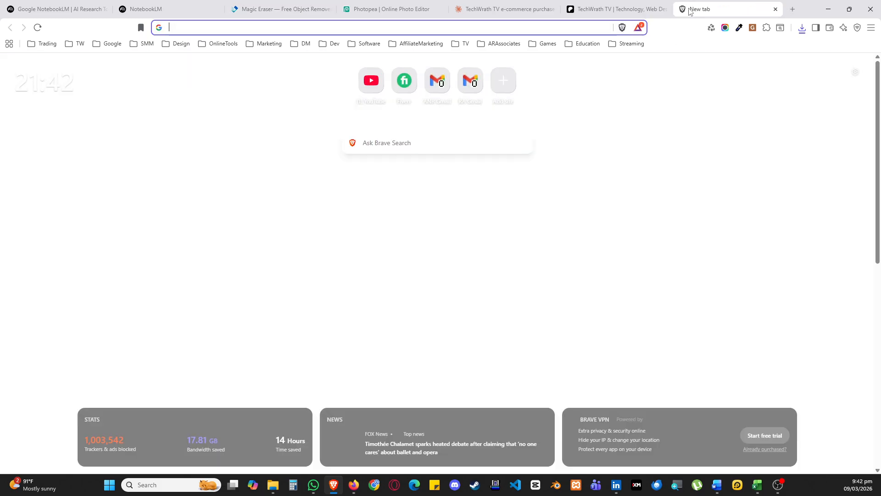
text(tec)
key(Return)
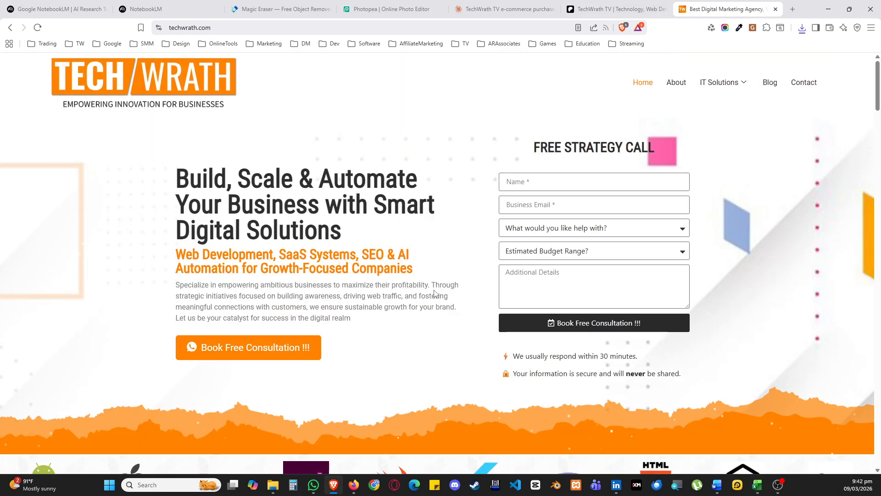
Examine the TechWrath home page down to the WhatsApp contact details in the footer and return to its start
scroll(436, 294, down, 1)
scroll(435, 293, down, 20)
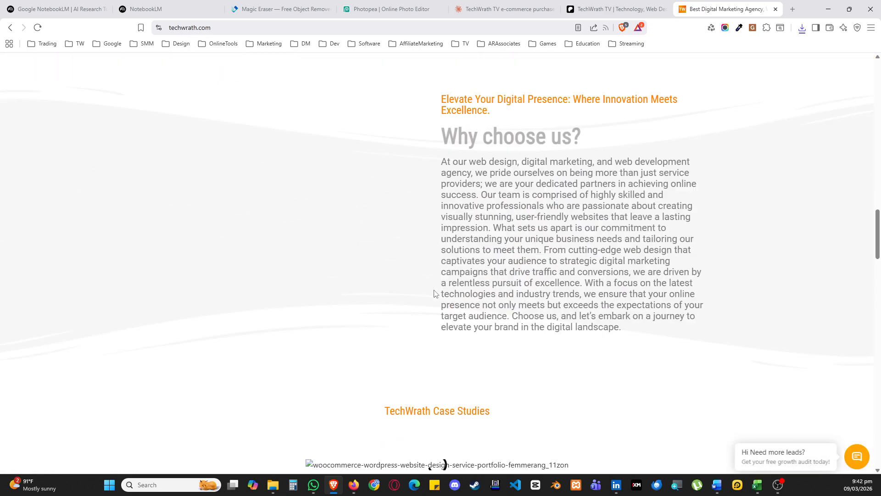
scroll(449, 301, down, 10)
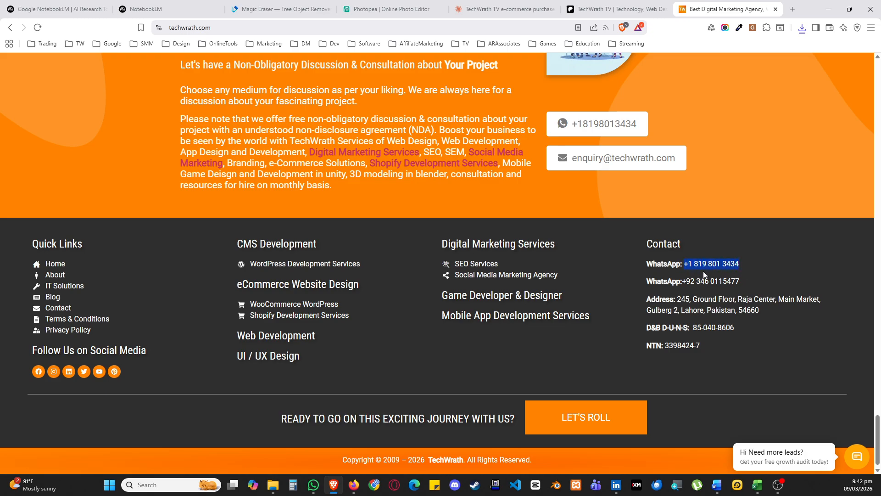
click(747, 268)
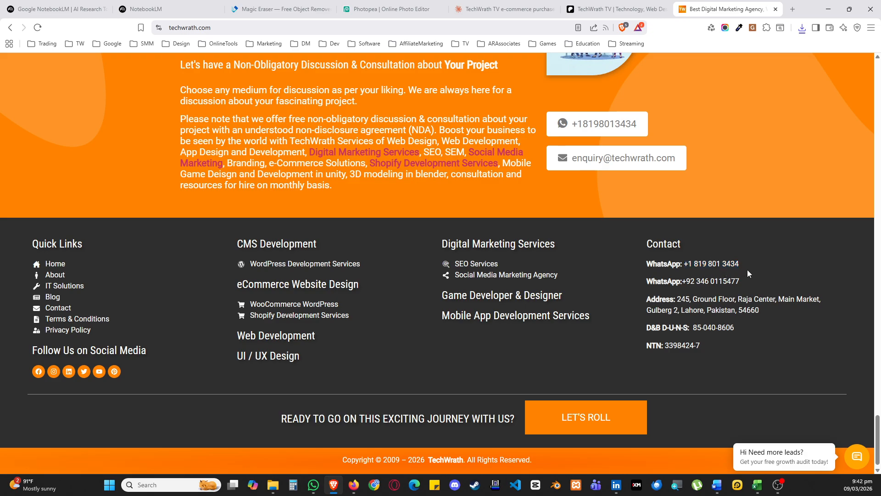
drag(703, 283, 740, 282)
click(694, 295)
drag(876, 440, 832, 61)
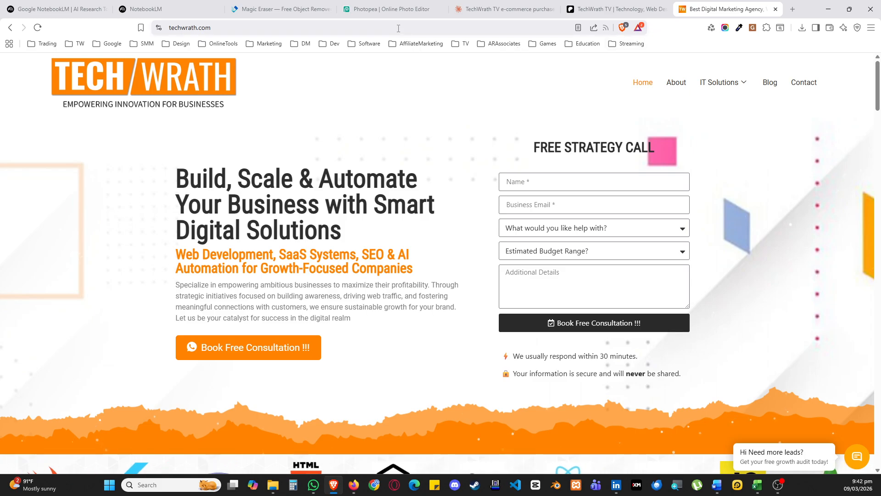
Download the cleaned infographic from Magic Eraser to the Downloads folder, replacing the existing ecommerce-watermark.png
click(281, 9)
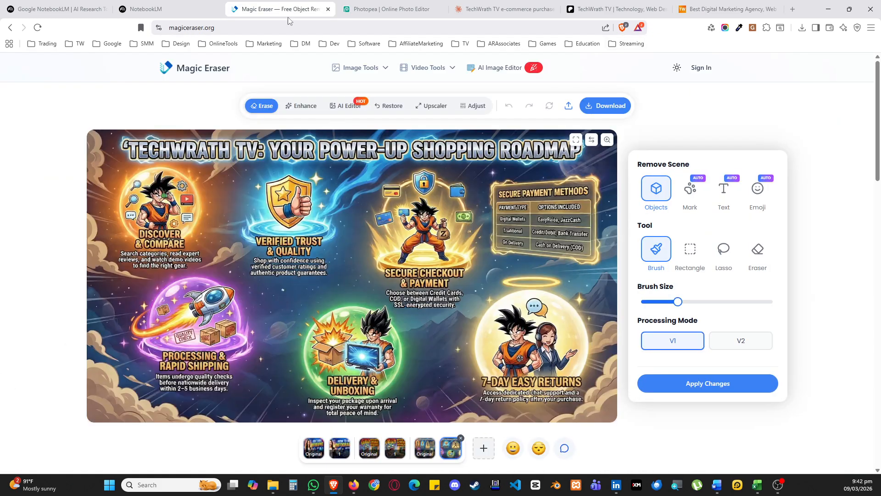
click(617, 106)
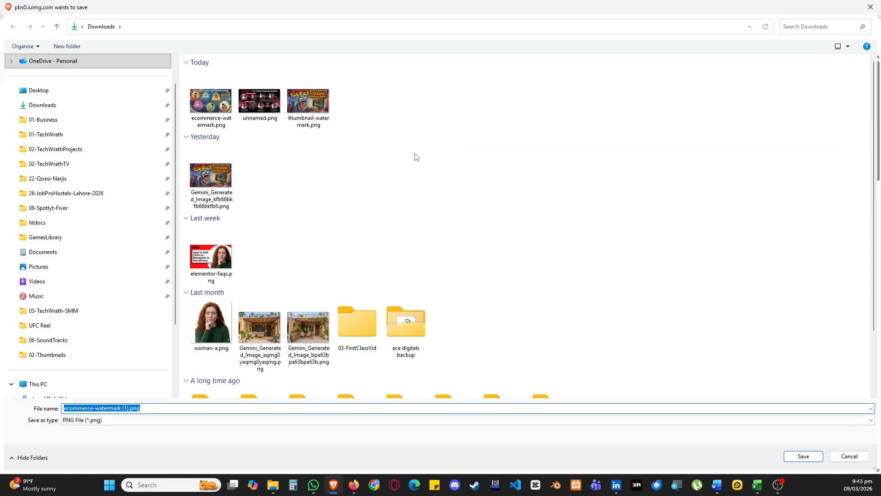
click(219, 110)
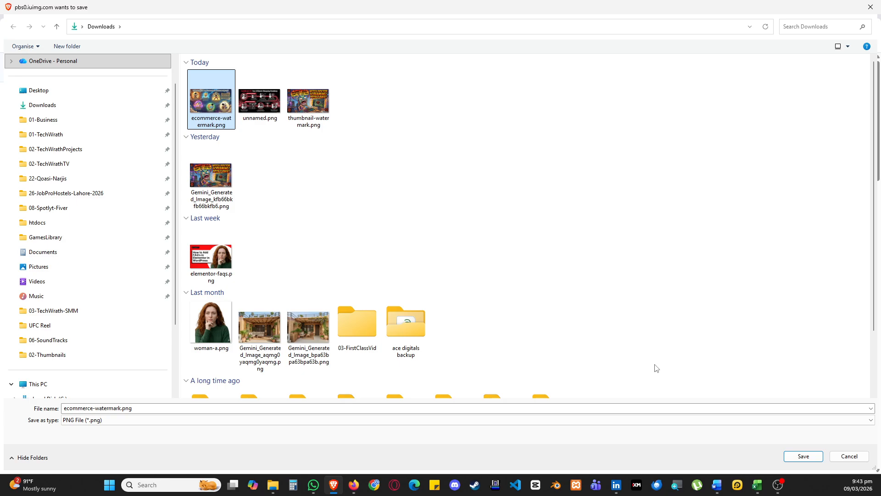
click(804, 457)
click(462, 242)
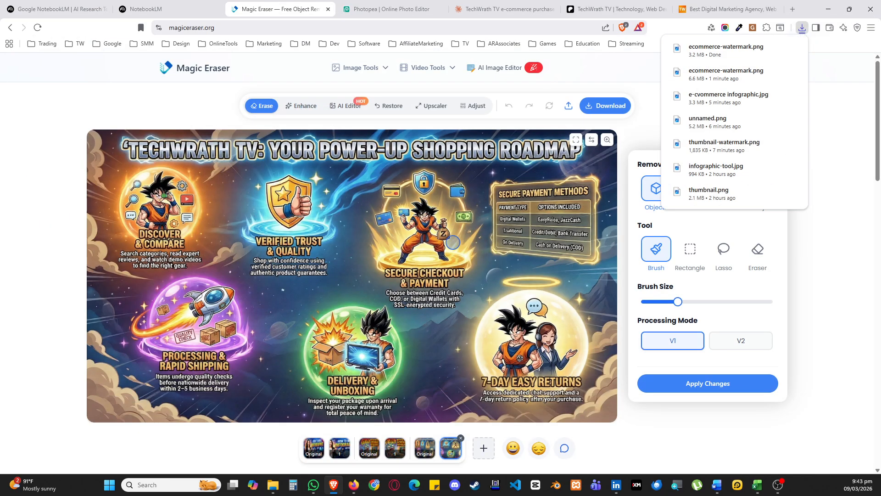
Review the open NotebookLM, Magic Eraser and Photopea pages and the TechWrath TV infographic content in the Claude chat
click(83, 9)
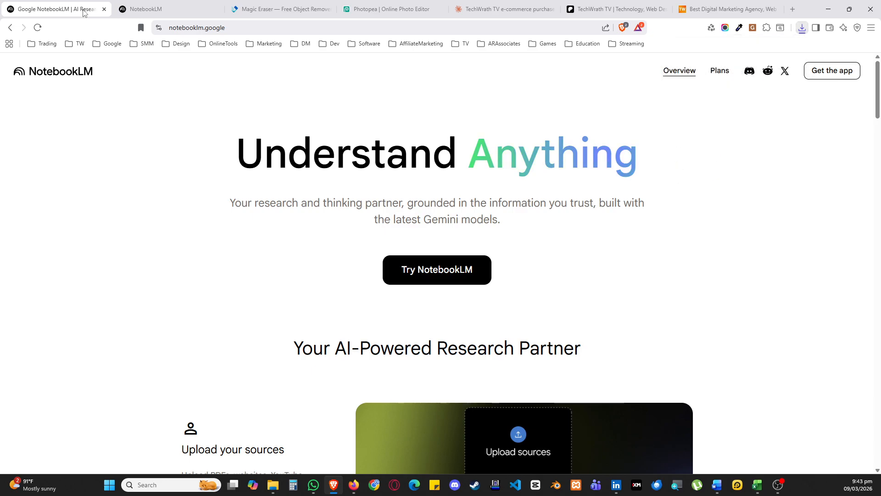
click(153, 4)
click(259, 4)
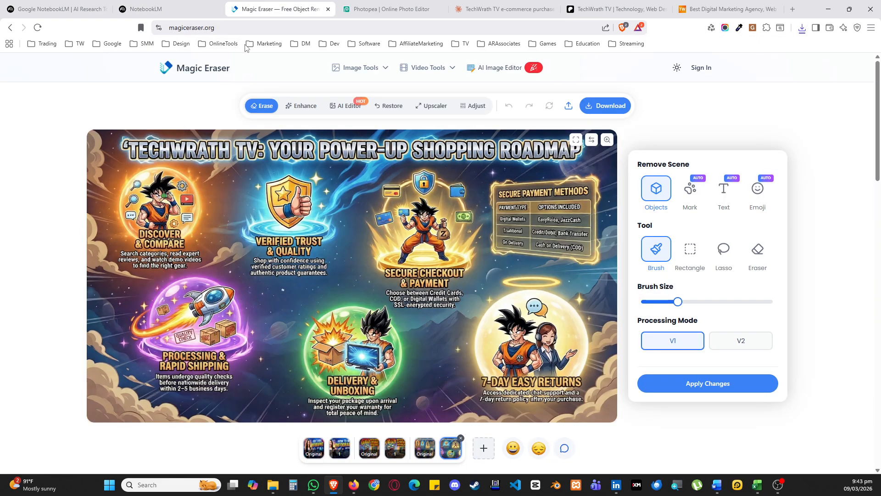
click(360, 2)
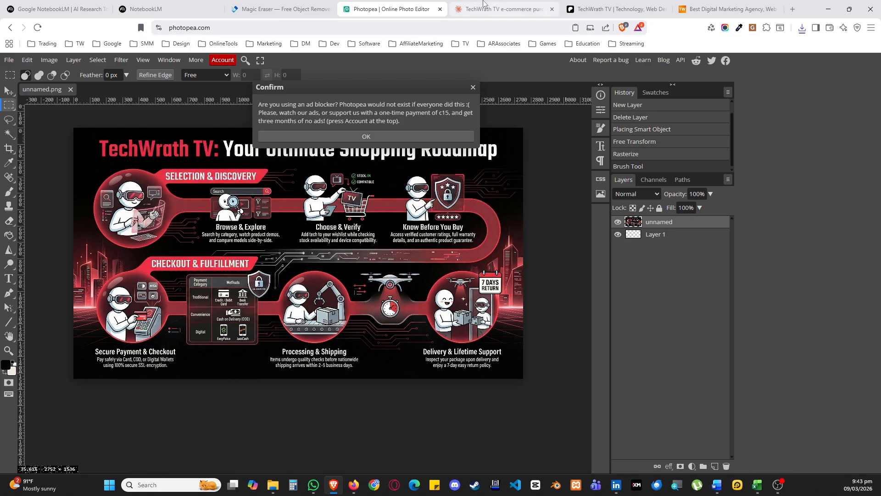
click(503, 9)
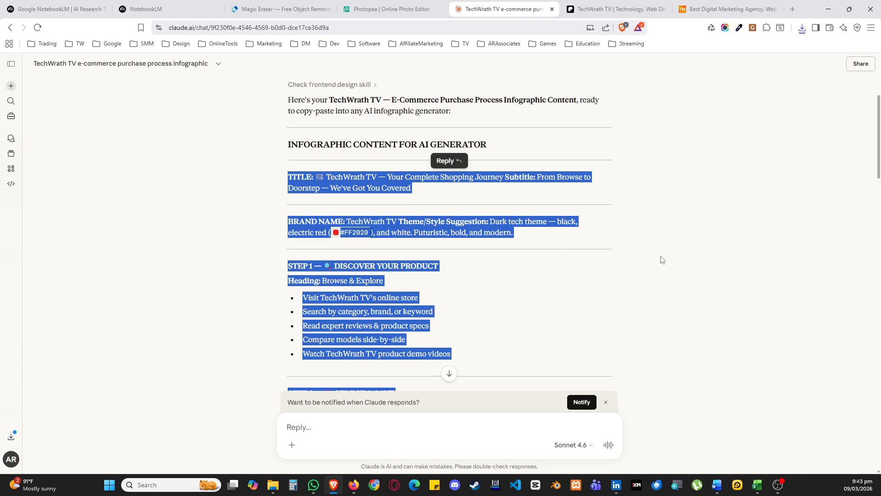
click(647, 260)
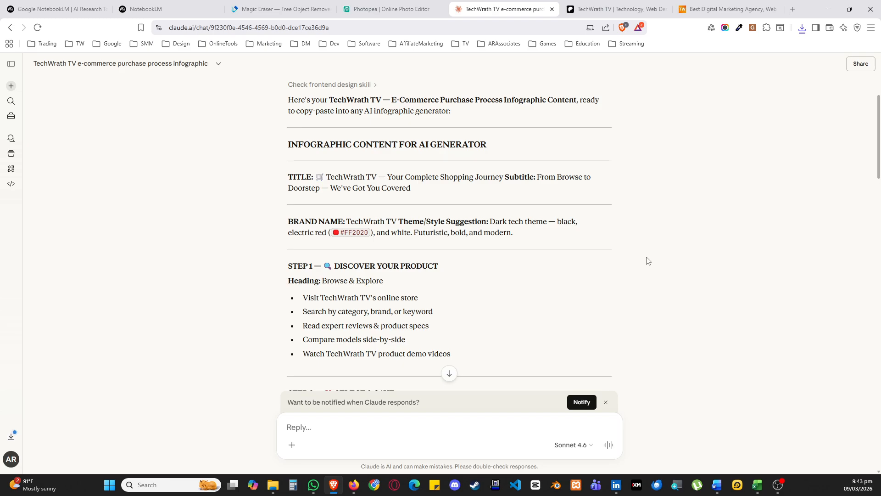
key(ctrl+Tab)
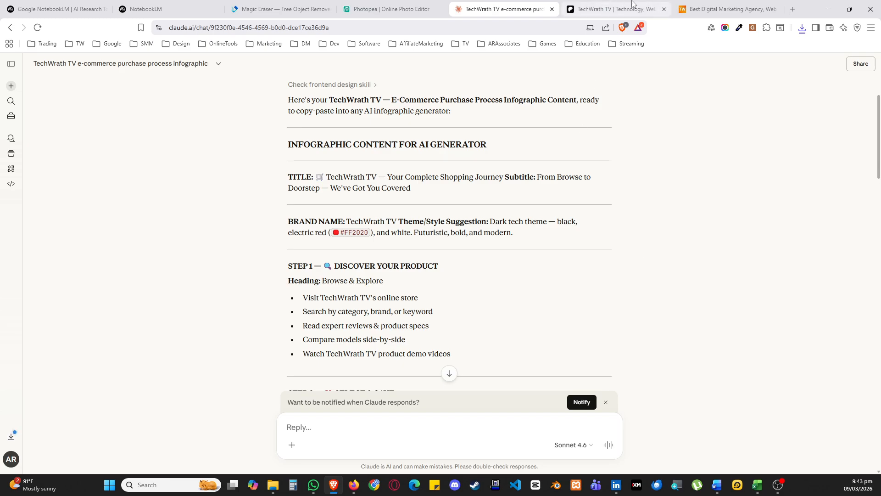